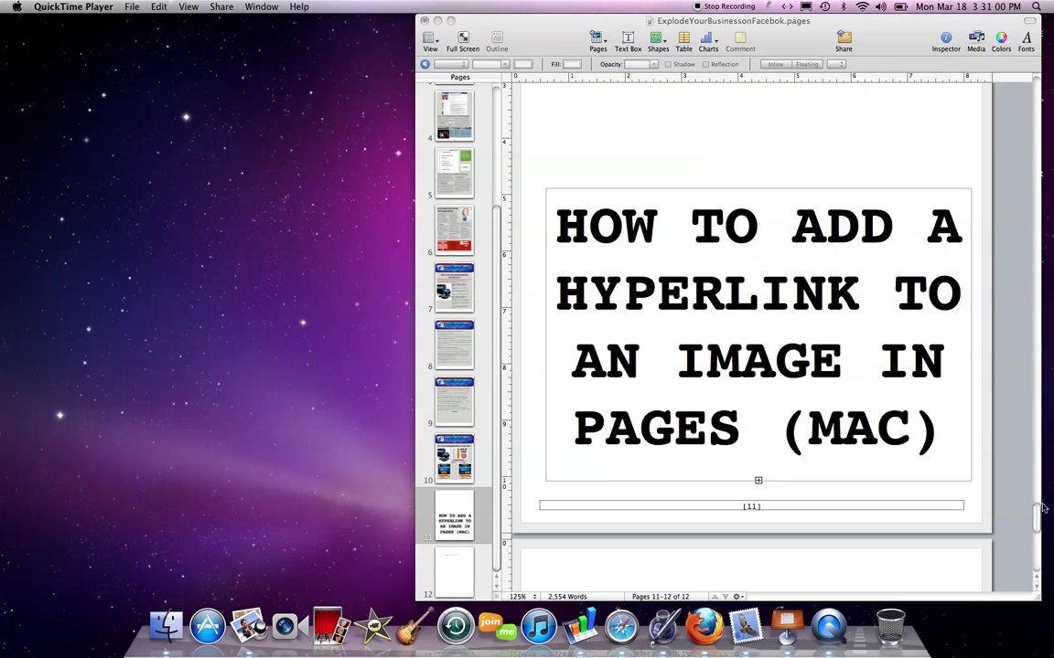
Try out the hyperlink option on the "2 OPTIONS TO BUY..." text on page 10, and disable it again
{"action": "left_click_drag", "start_coordinate": [1041, 507], "coordinate": [1037, 474]}
{"action": "left_click", "coordinate": [605, 402]}
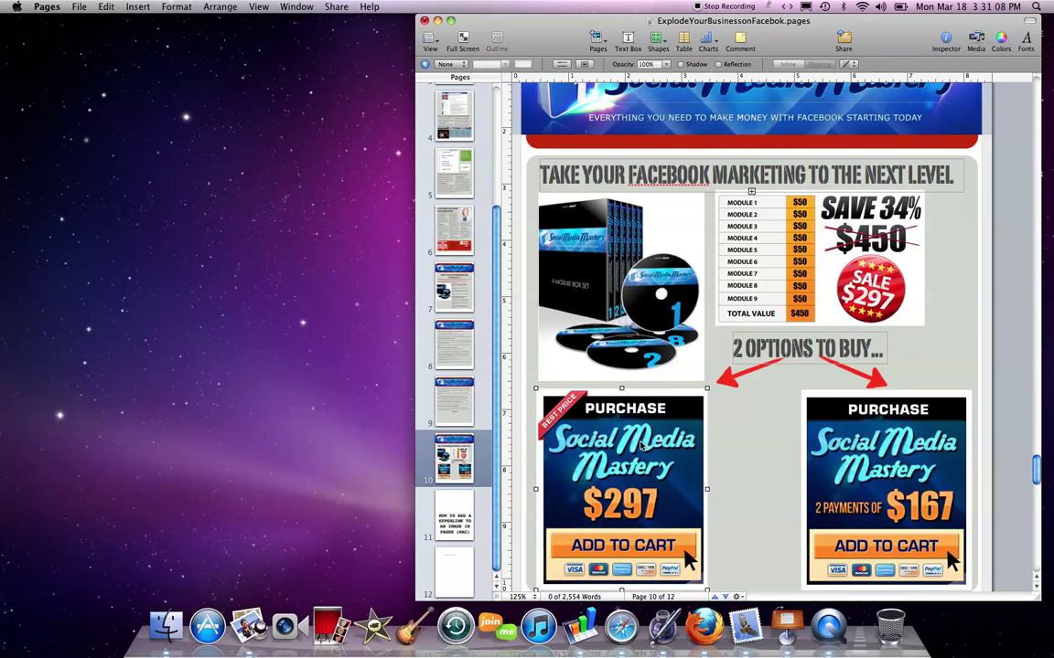
{"action": "left_click", "coordinate": [761, 346]}
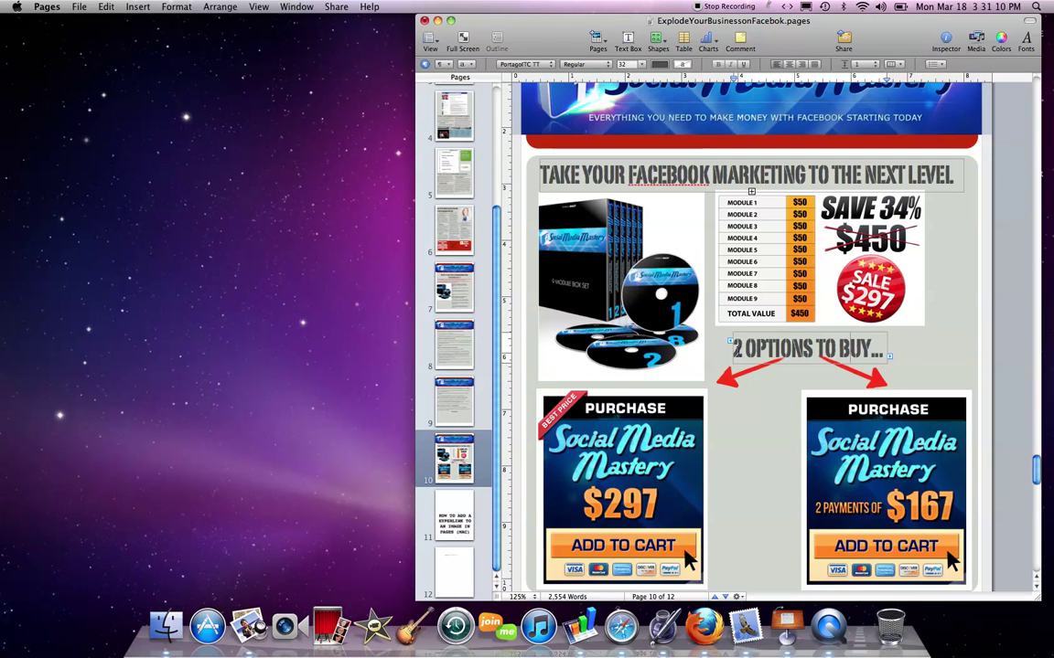
{"action": "triple_click", "coordinate": [760, 346]}
{"action": "left_click", "coordinate": [948, 39]}
{"action": "left_click", "coordinate": [120, 84]}
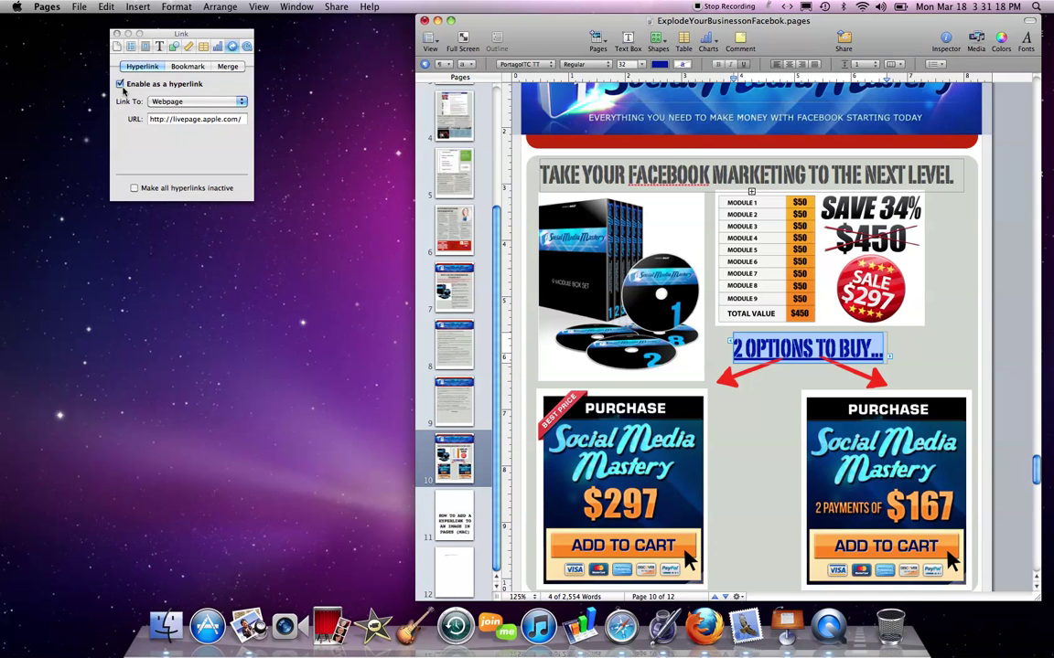
{"action": "left_click", "coordinate": [120, 84]}
{"action": "left_click", "coordinate": [116, 34]}
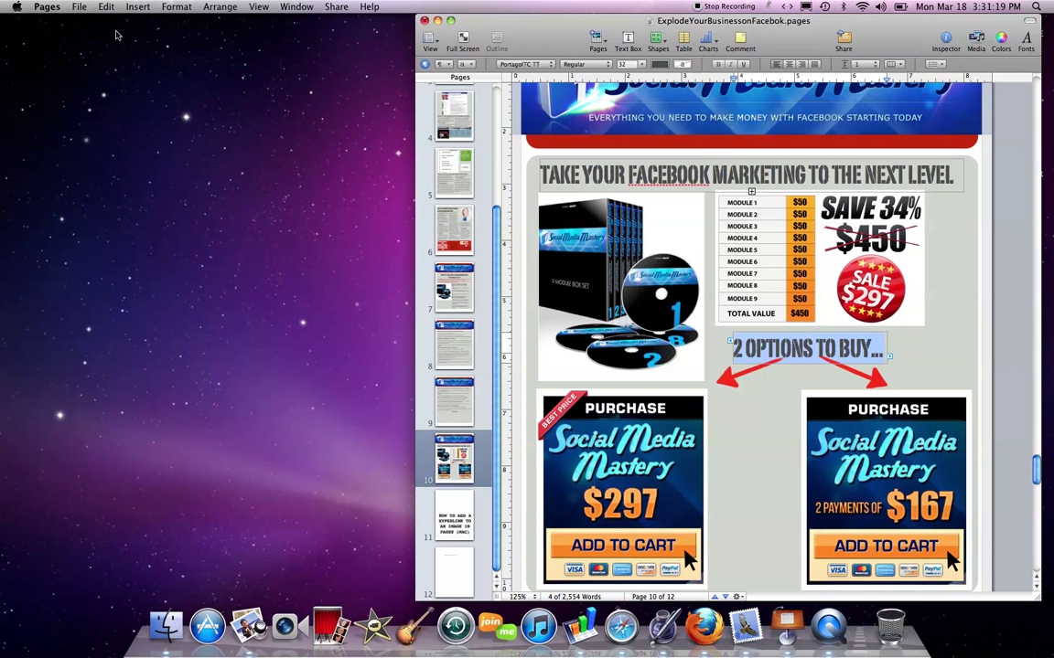
Check the Link inspector's hyperlink options for the $297 purchase image
{"action": "left_click", "coordinate": [618, 463]}
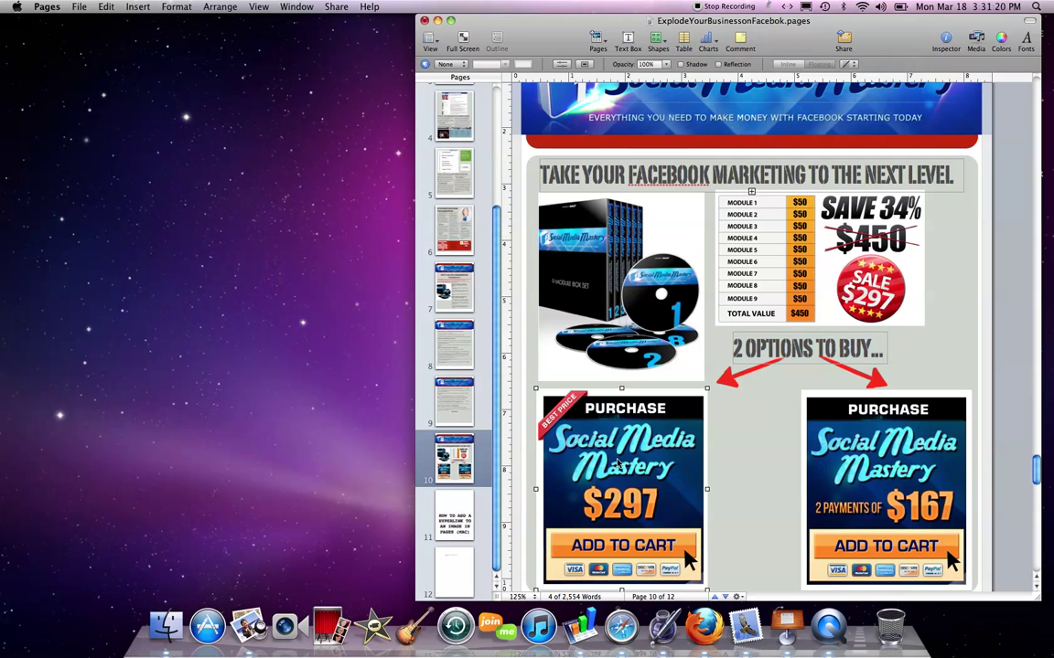
{"action": "left_click", "coordinate": [946, 41]}
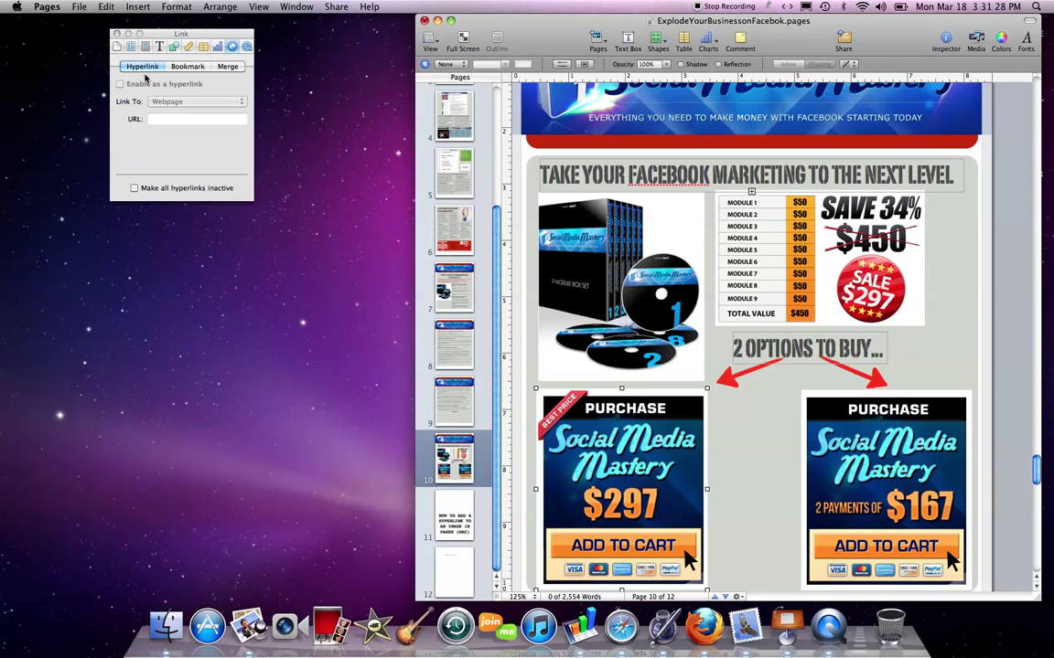
{"action": "left_click", "coordinate": [116, 34]}
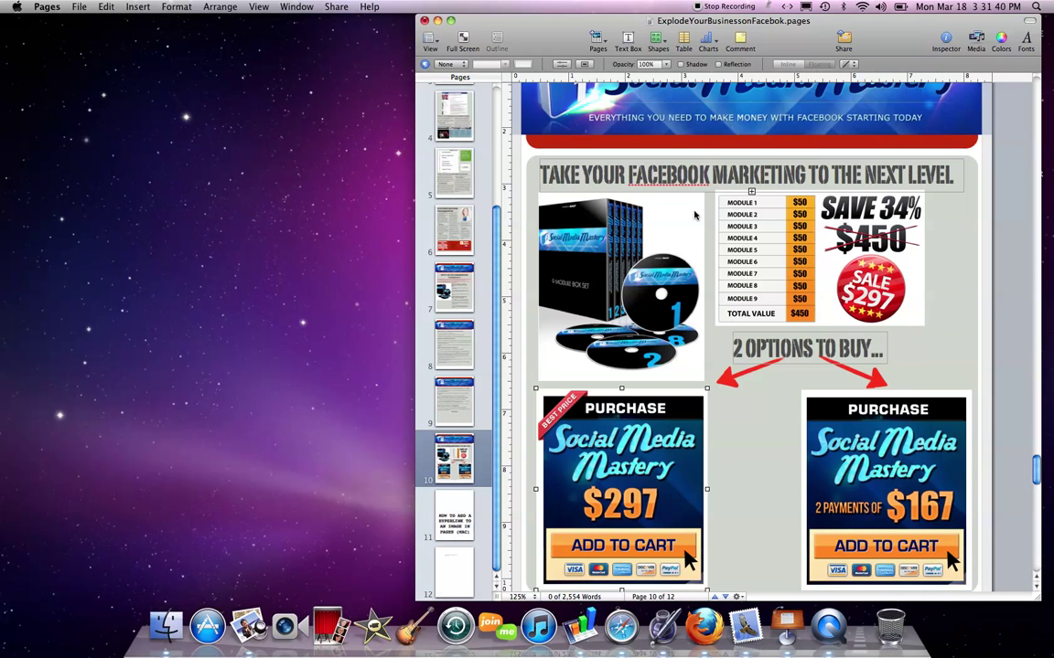
Insert a text box in the upper part of page 11 and resize it to about the dimensions of the $297 purchase image
{"action": "left_click_drag", "start_coordinate": [1035, 465], "coordinate": [1037, 491]}
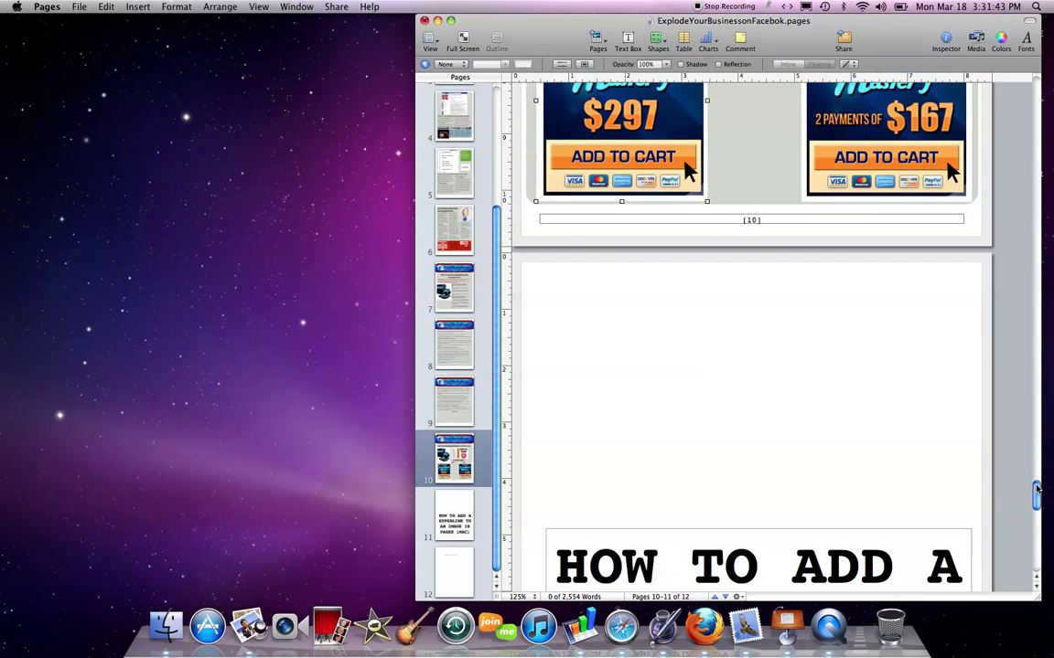
{"action": "left_click", "coordinate": [628, 41]}
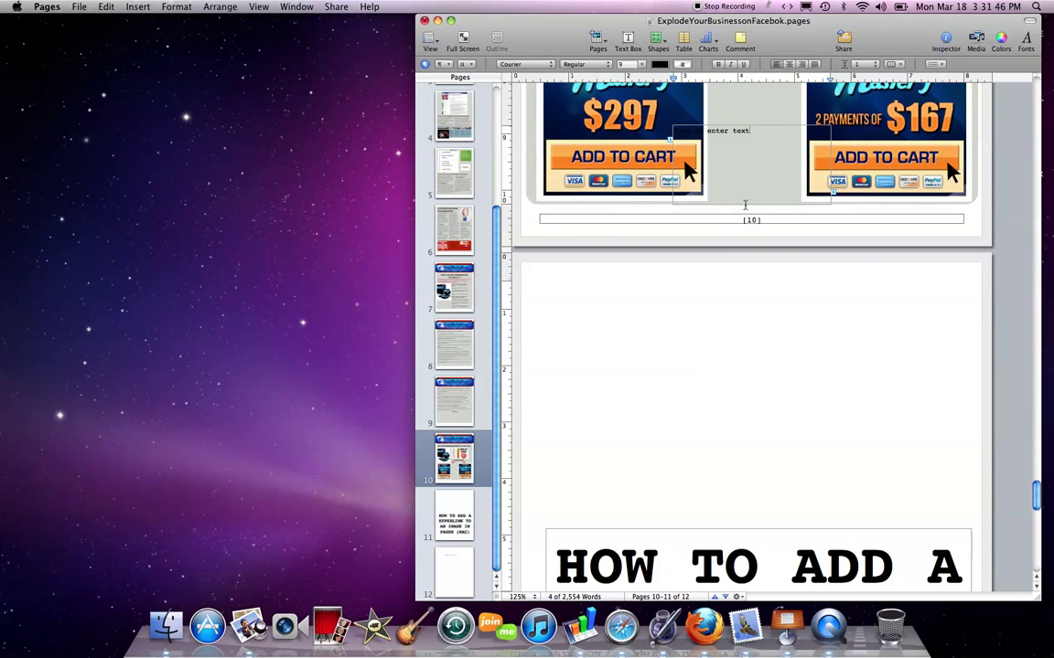
{"action": "left_click", "coordinate": [743, 144]}
{"action": "left_click_drag", "start_coordinate": [743, 129], "coordinate": [615, 274]}
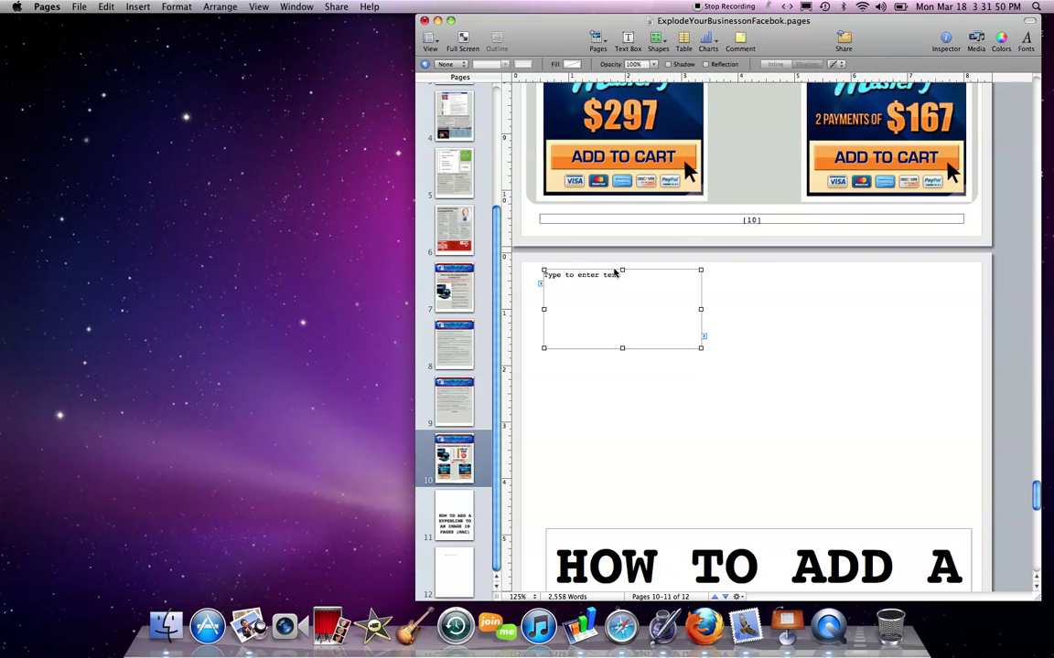
{"action": "left_click_drag", "start_coordinate": [623, 347], "coordinate": [626, 472]}
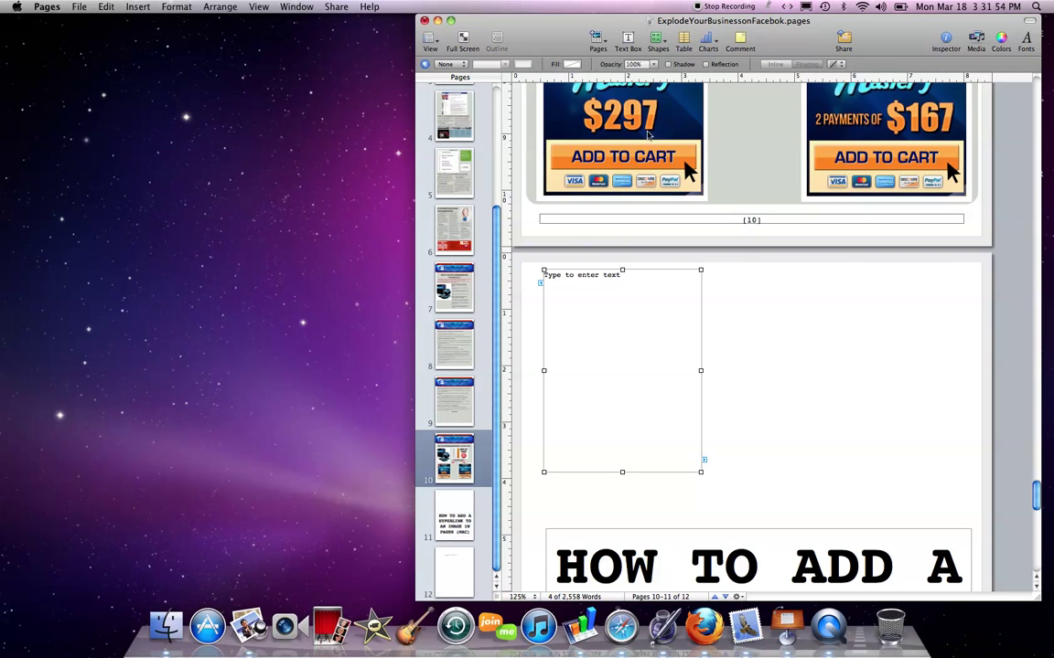
{"action": "left_click_drag", "start_coordinate": [700, 370], "coordinate": [710, 371]}
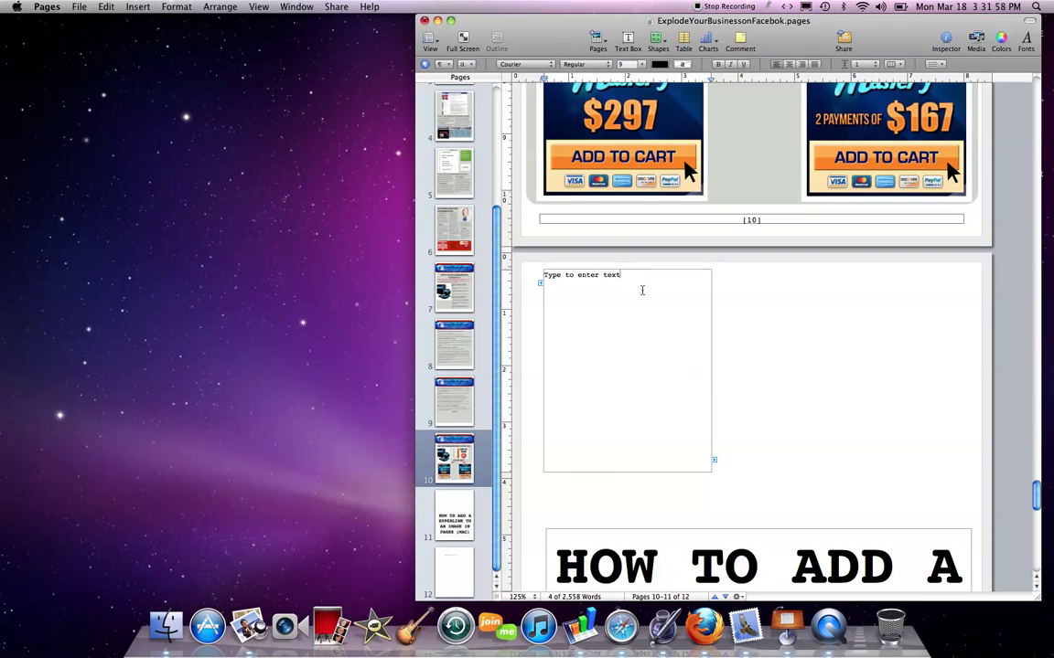
Replace the text box's placeholder text with a full line of lowercase letter i characters
{"action": "left_click", "coordinate": [567, 274]}
{"action": "type", "text": "iiii"}
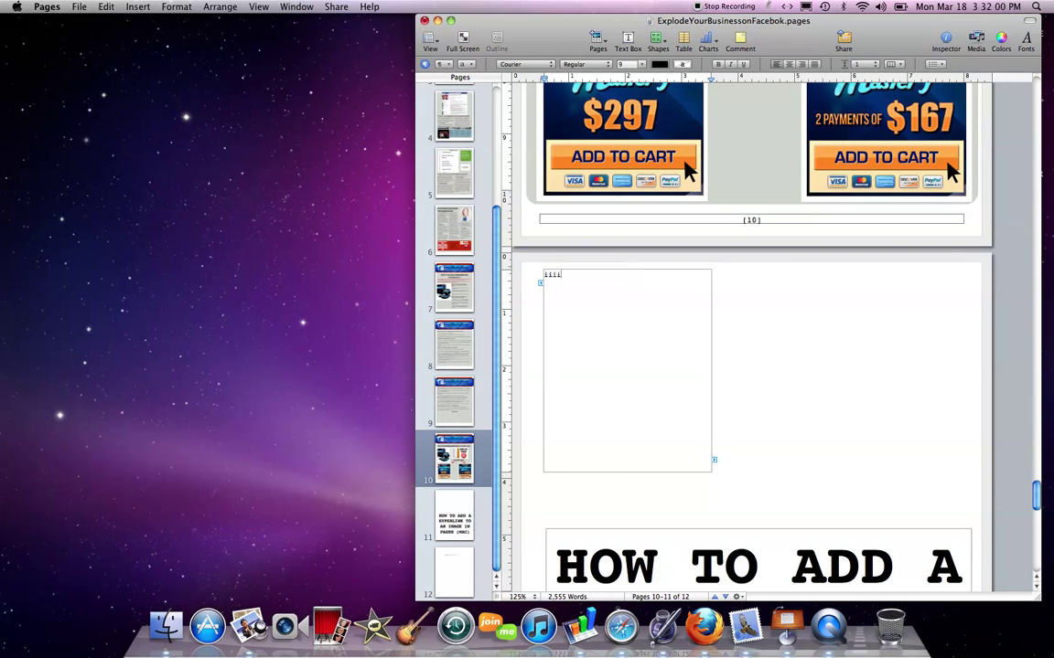
{"action": "type", "text": "iiiiiiiiiiiiiiiiiiiiii"}
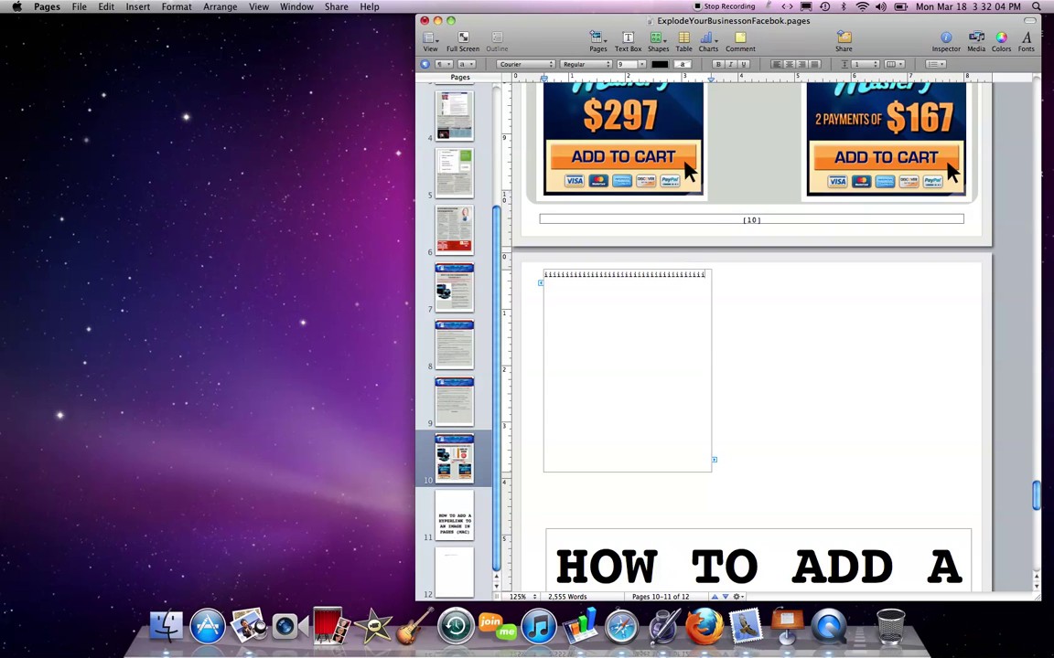
Colour the letter i text red and enlarge it to font size 64, followed by 72
{"action": "left_click_drag", "start_coordinate": [705, 274], "coordinate": [544, 275]}
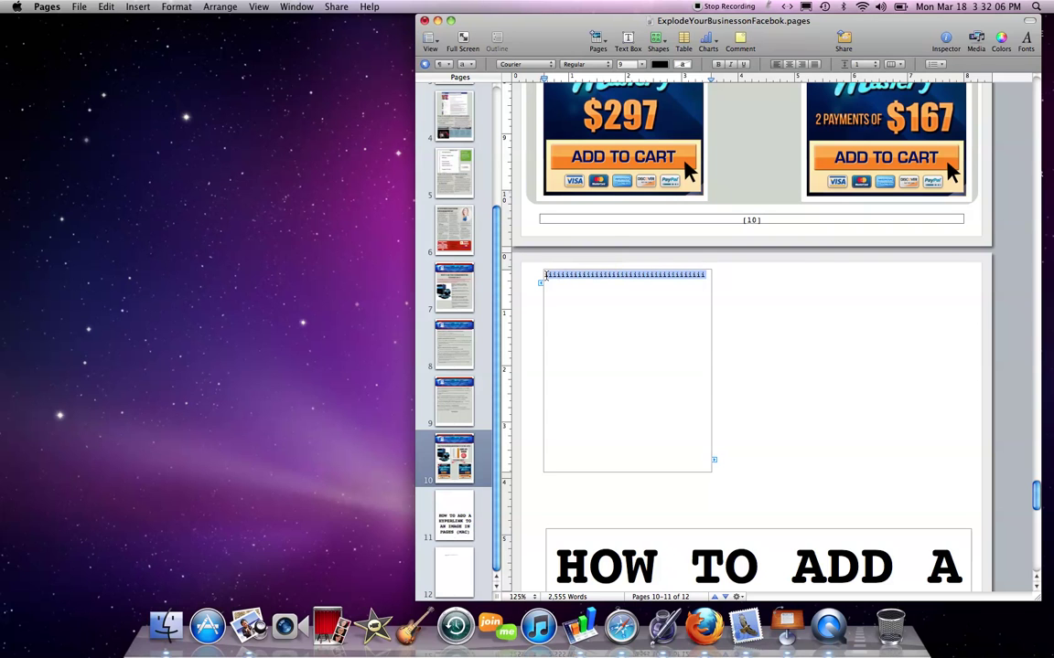
{"action": "left_click", "coordinate": [680, 66]}
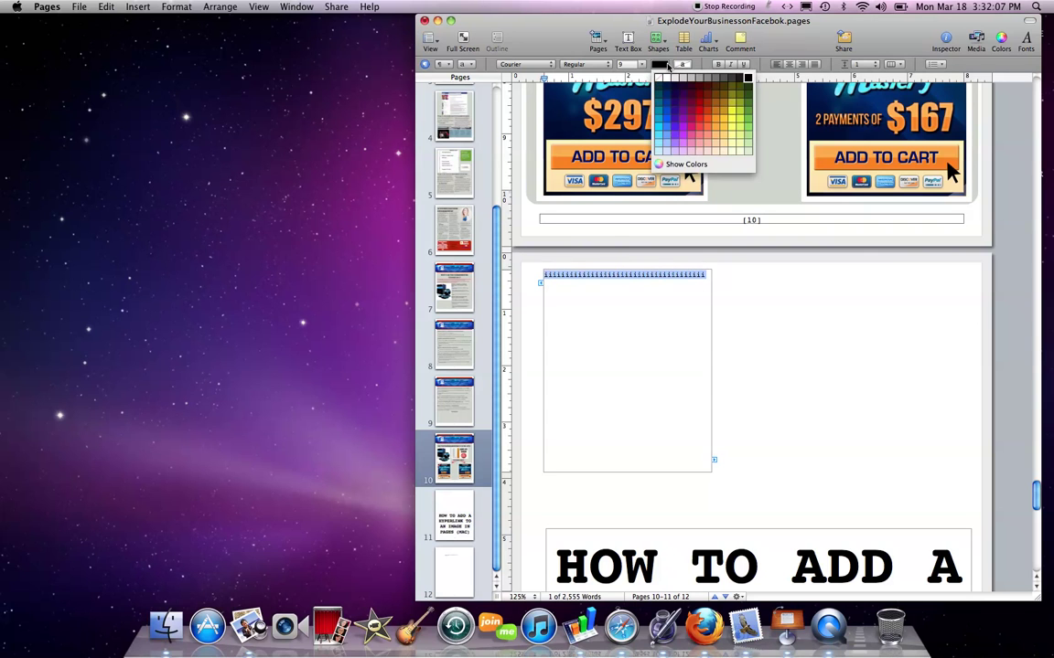
{"action": "left_click", "coordinate": [699, 108]}
{"action": "left_click", "coordinate": [640, 64]}
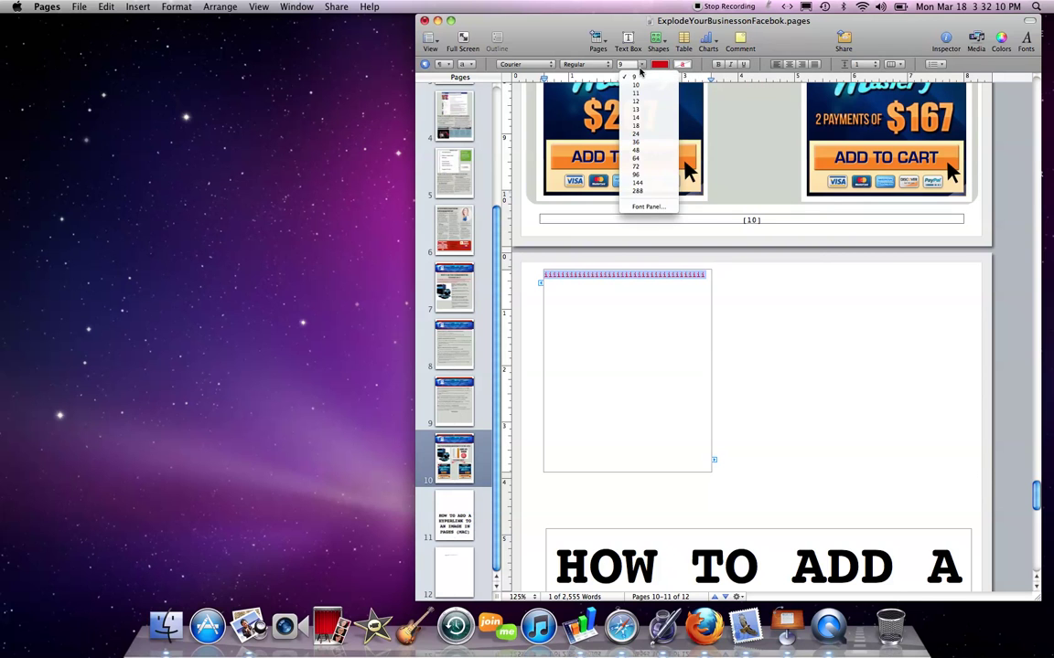
{"action": "left_click", "coordinate": [643, 161]}
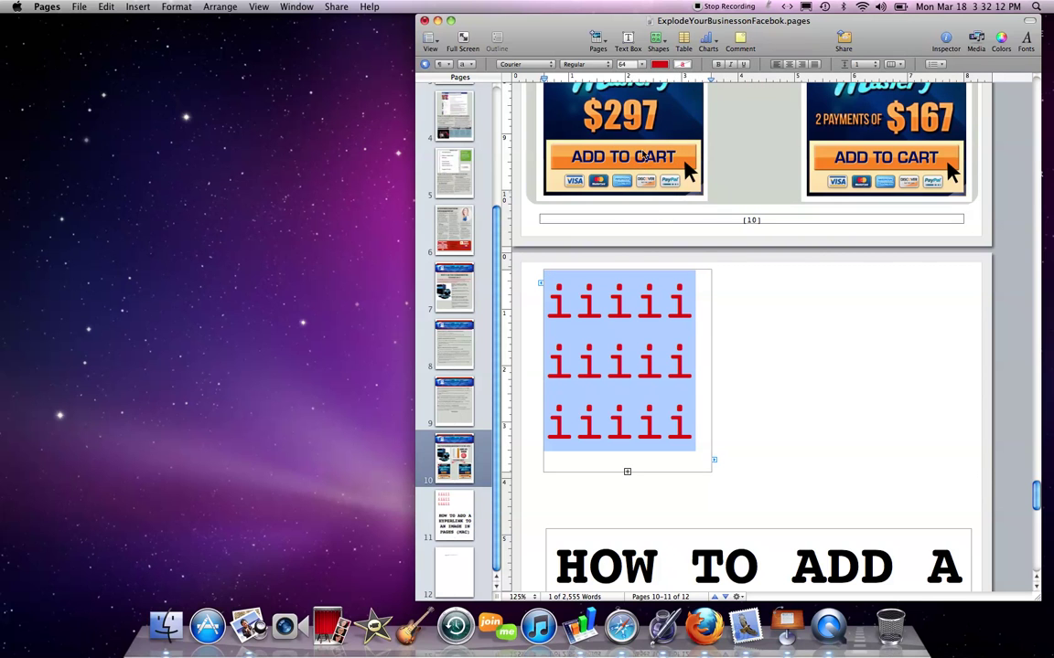
{"action": "double_click", "coordinate": [629, 64]}
{"action": "type", "text": "72"}
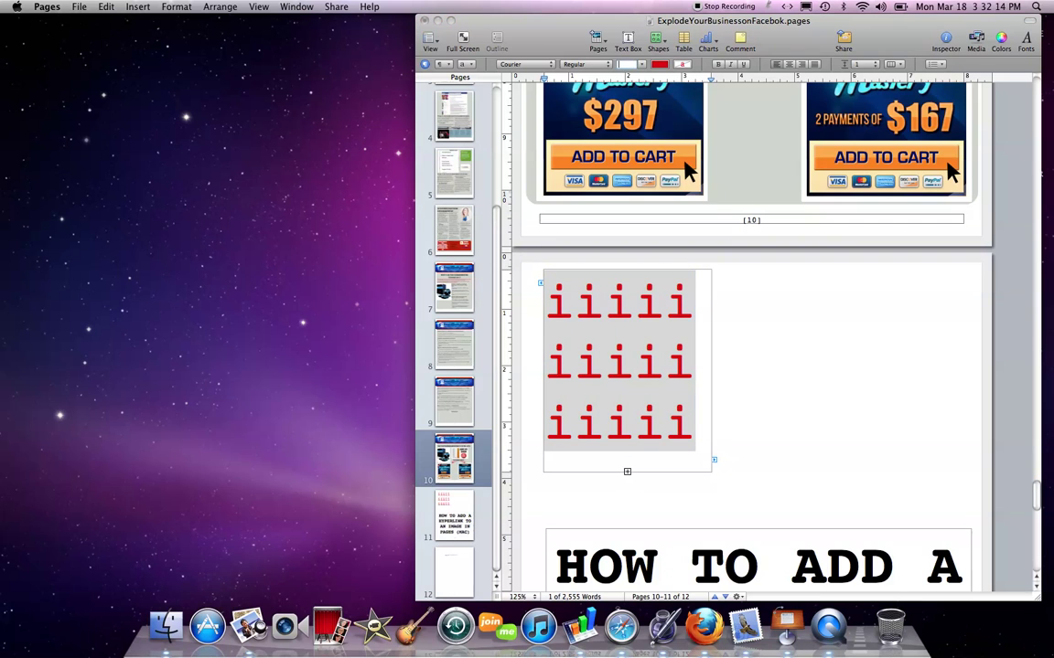
{"action": "key", "text": "Return"}
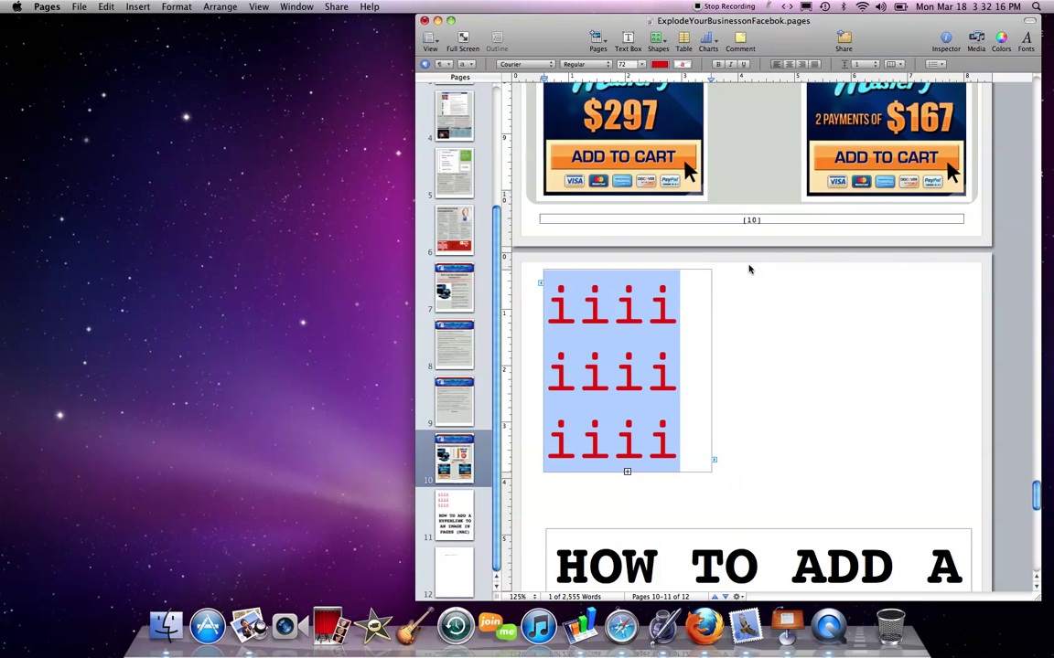
Retype the first letter i of the second row in the text box
{"action": "left_click", "coordinate": [690, 321]}
{"action": "left_click", "coordinate": [576, 373]}
{"action": "key", "text": "BackSpace"}
{"action": "type", "text": "9"}
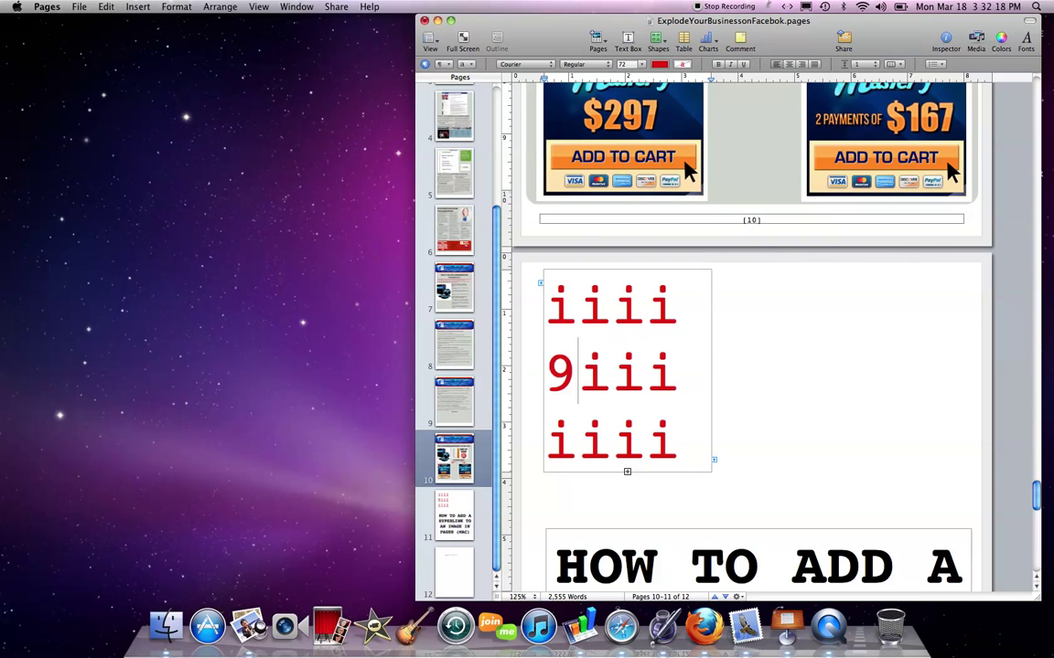
{"action": "key", "text": "BackSpace"}
{"action": "type", "text": "i"}
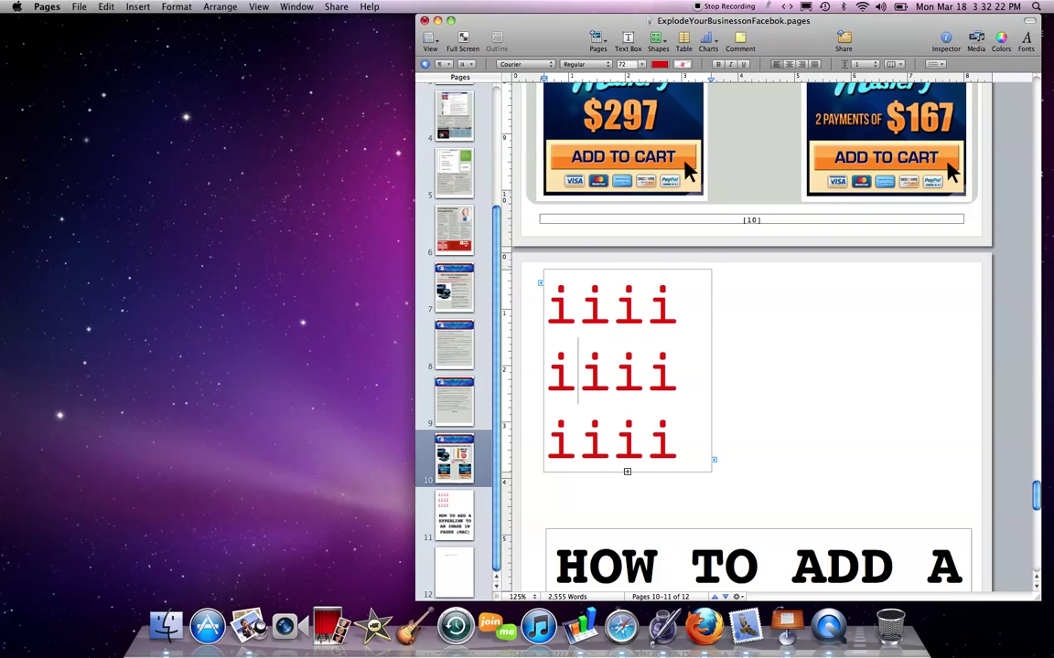
Set the font size of the visible letter i rows to 70
{"action": "left_click_drag", "start_coordinate": [681, 454], "coordinate": [544, 291]}
{"action": "left_click", "coordinate": [622, 64]}
{"action": "type", "text": "70"}
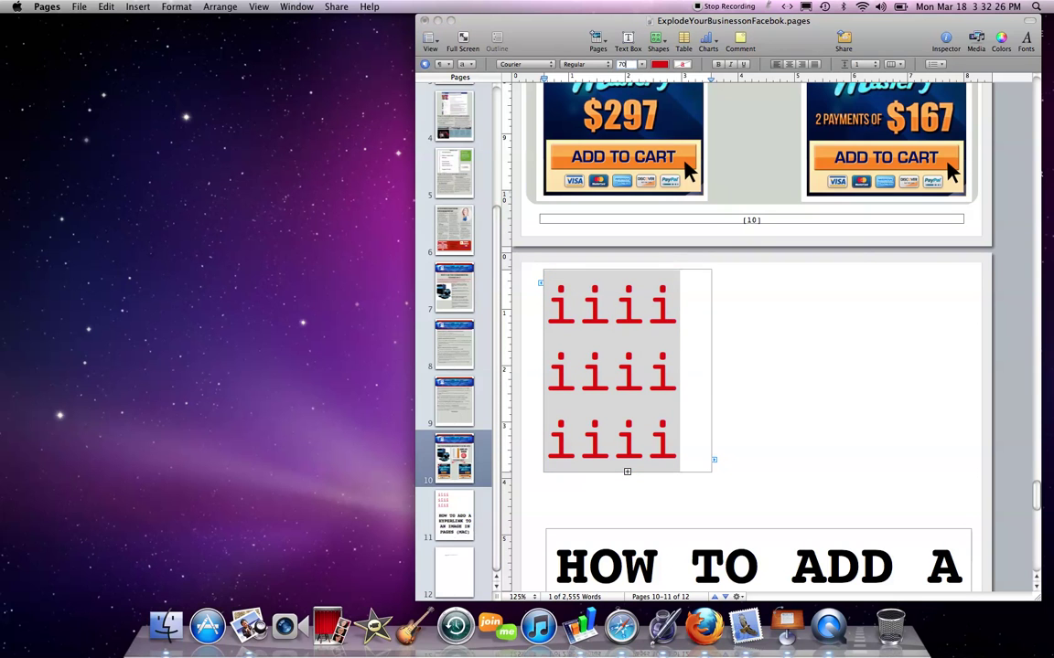
{"action": "key", "text": "Return"}
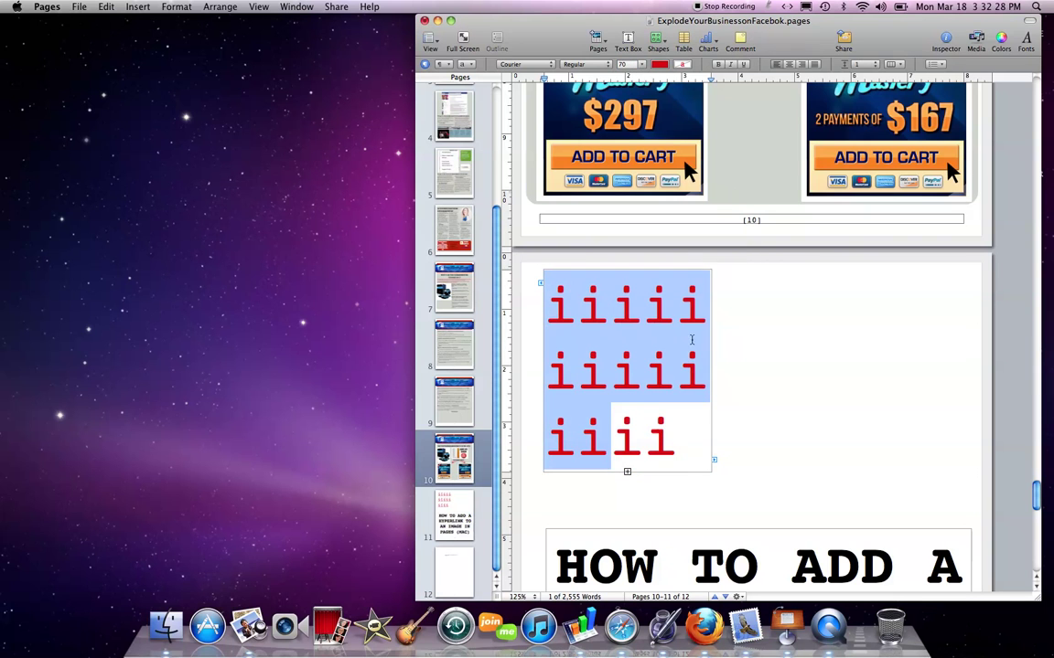
Undo the last typing in the text box and exit text editing
{"action": "left_click", "coordinate": [699, 430]}
{"action": "left_click", "coordinate": [712, 465]}
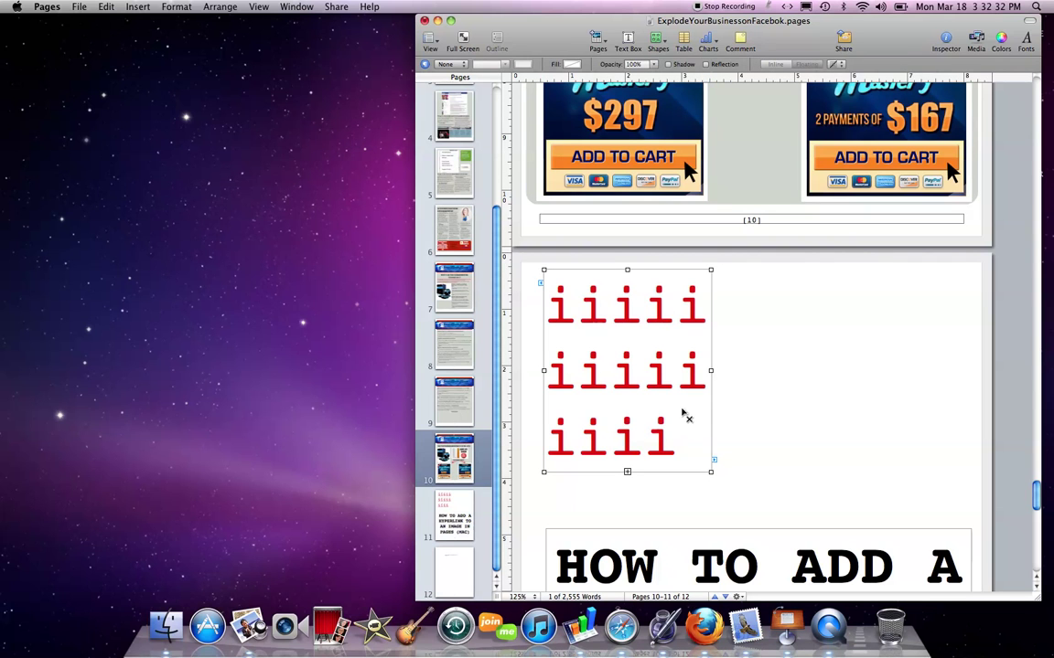
{"action": "left_click", "coordinate": [104, 6]}
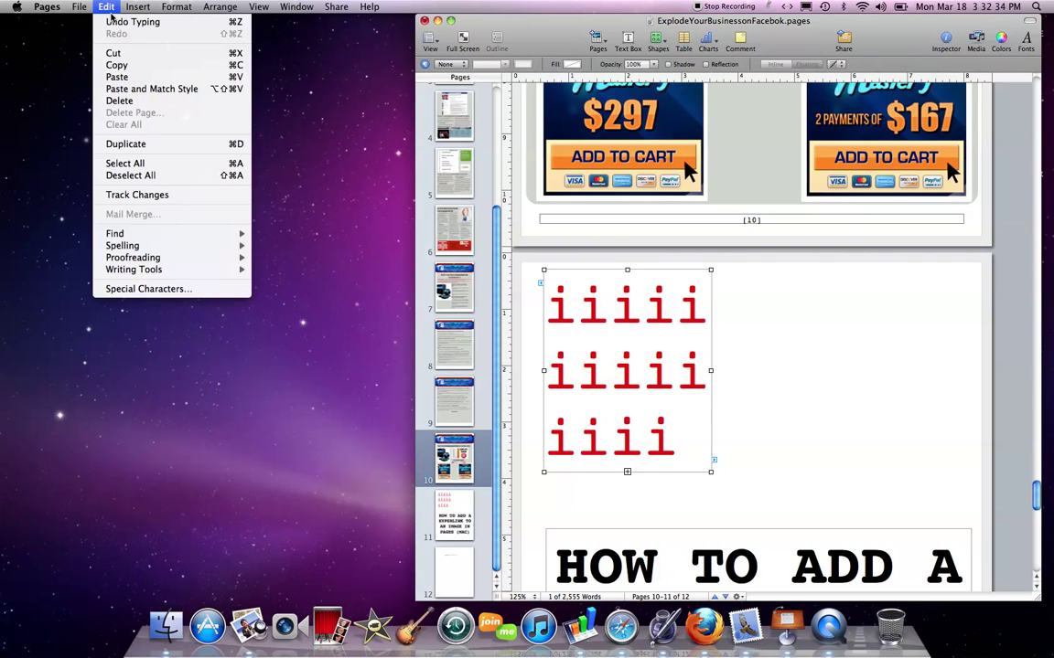
{"action": "left_click", "coordinate": [114, 21]}
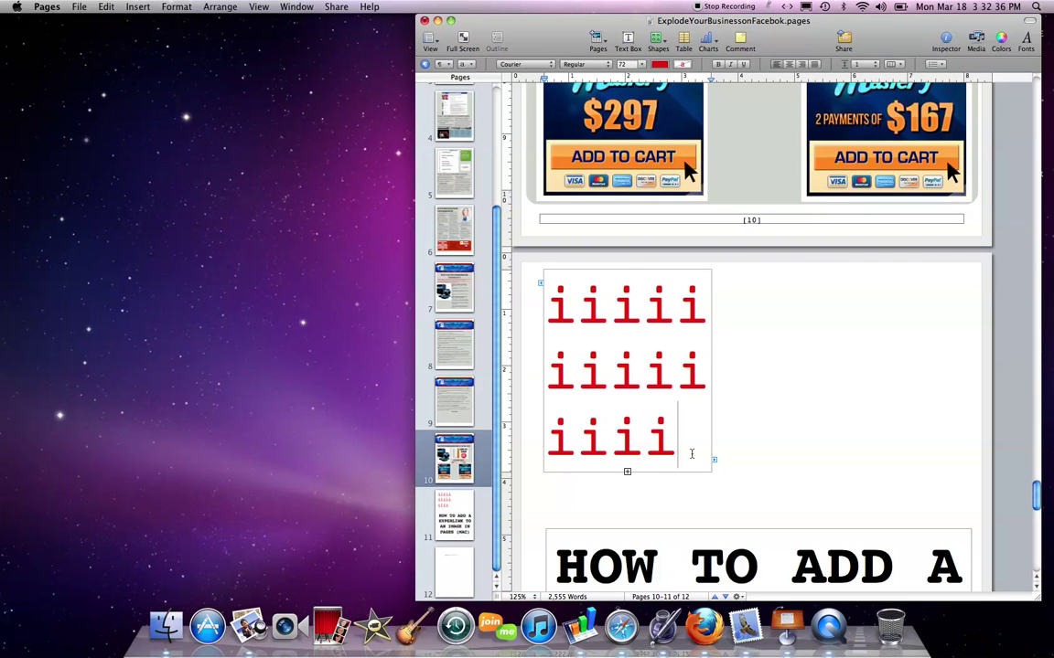
{"action": "key", "text": "Escape"}
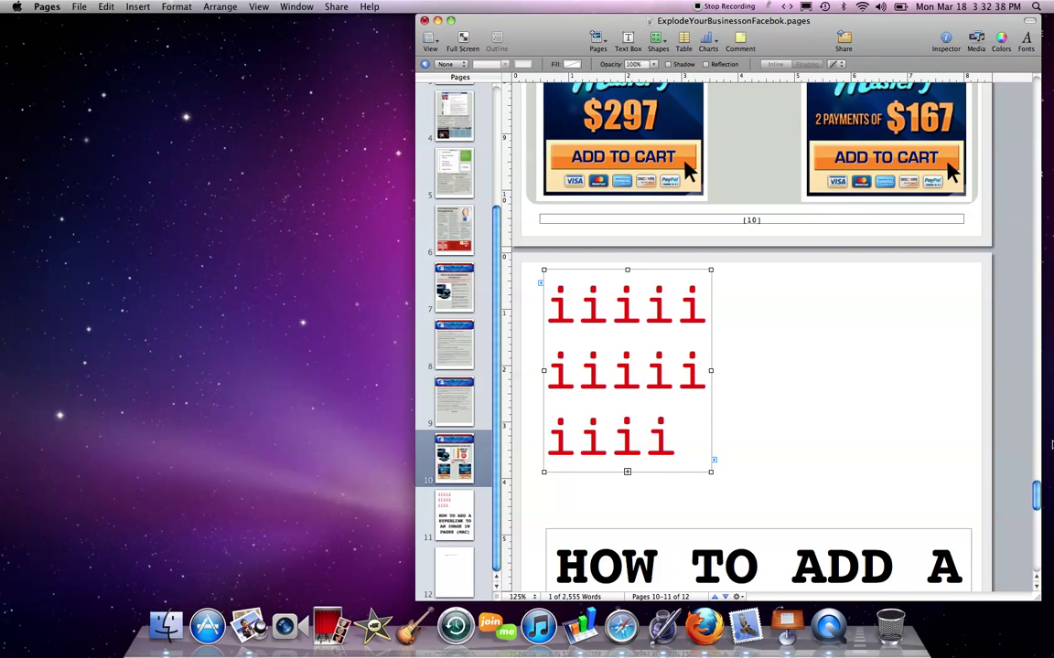
Move the text box from page 11 onto the $297 purchase image on page 10, aligning it to cover the whole image
{"action": "scroll", "coordinate": [1039, 492], "scroll_direction": "up", "scroll_amount": 3}
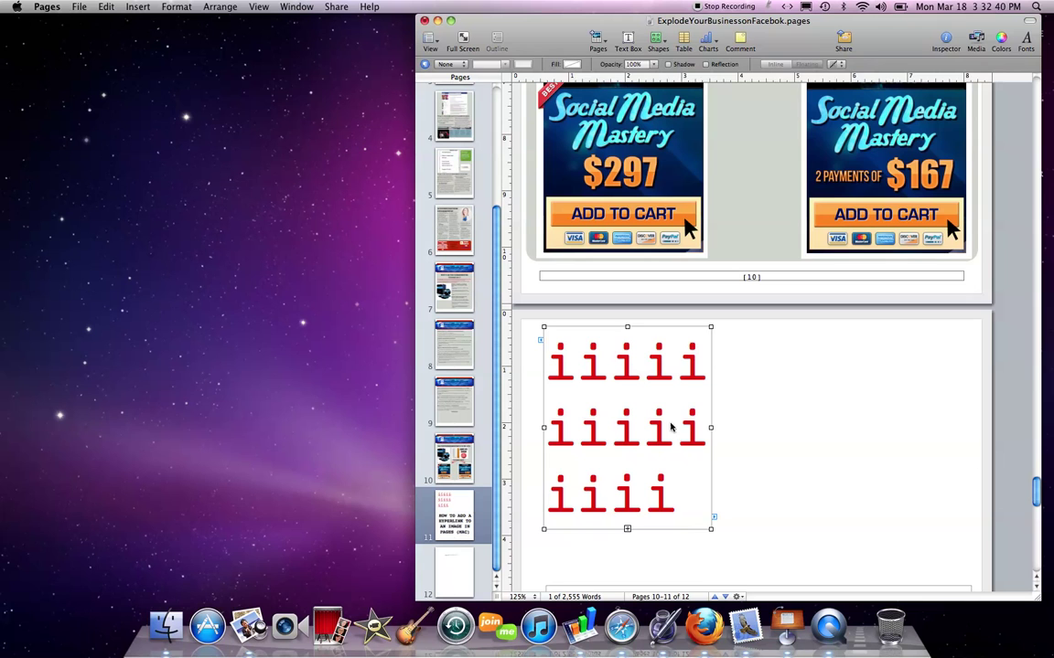
{"action": "left_click", "coordinate": [665, 430]}
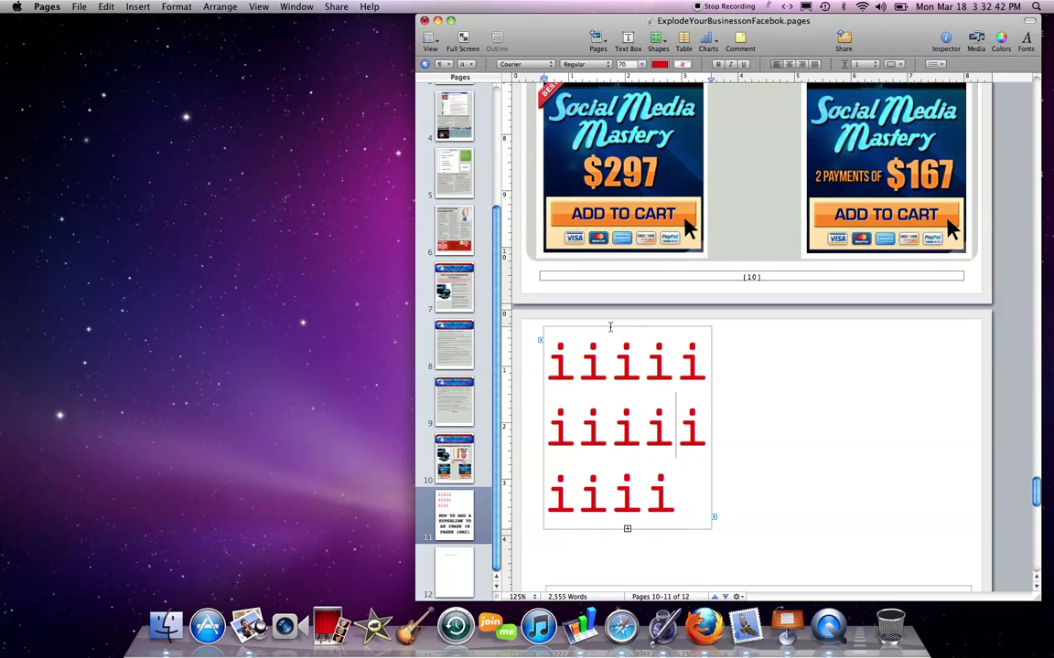
{"action": "left_click", "coordinate": [619, 543]}
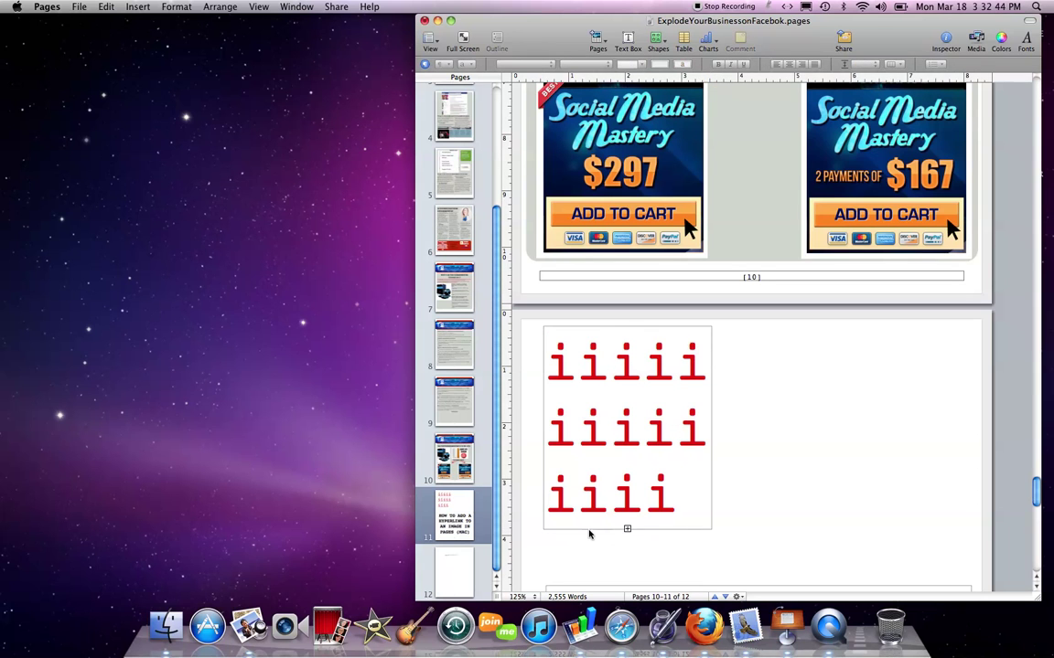
{"action": "left_click", "coordinate": [588, 534]}
{"action": "left_click_drag", "start_coordinate": [588, 534], "coordinate": [586, 276]}
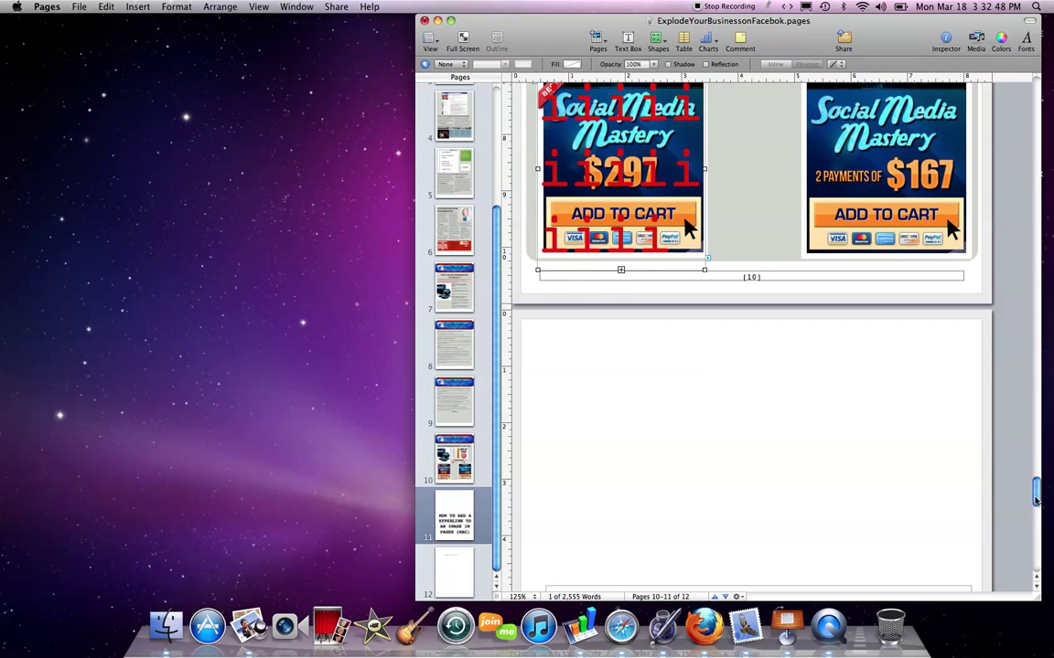
{"action": "left_click_drag", "start_coordinate": [1036, 499], "coordinate": [1036, 489]}
{"action": "mouse_move", "coordinate": [663, 352]}
{"action": "left_mouse_down"}
{"action": "mouse_move", "coordinate": [656, 318]}
{"action": "mouse_move", "coordinate": [658, 343]}
{"action": "left_mouse_up"}
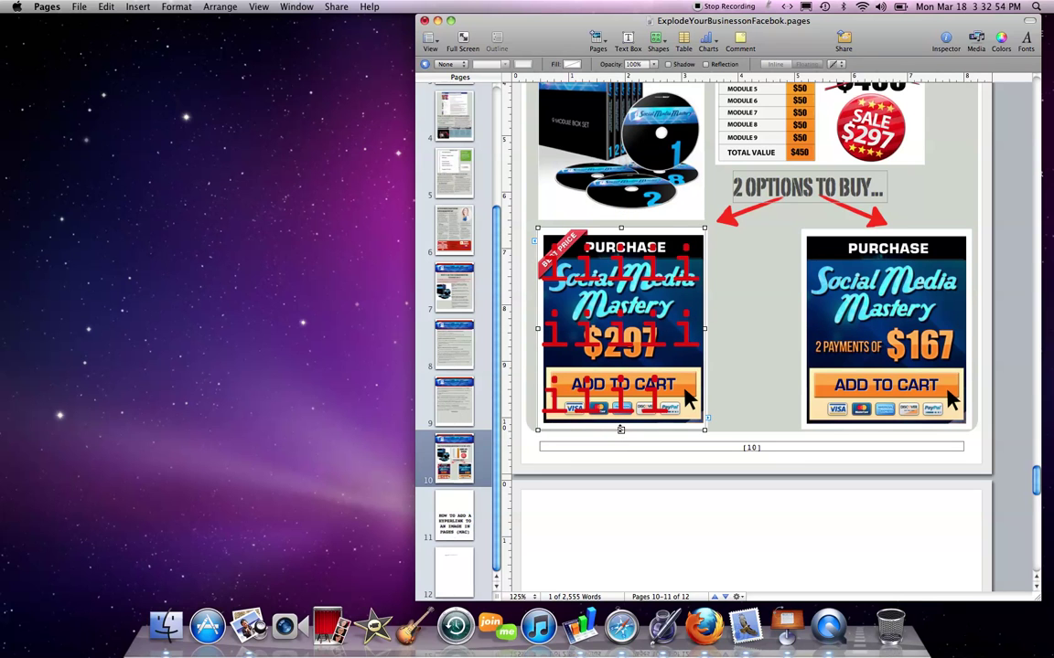
Select all the letter i rows in the text box over the $297 image and show the hyperlink settings
{"action": "double_click", "coordinate": [674, 402]}
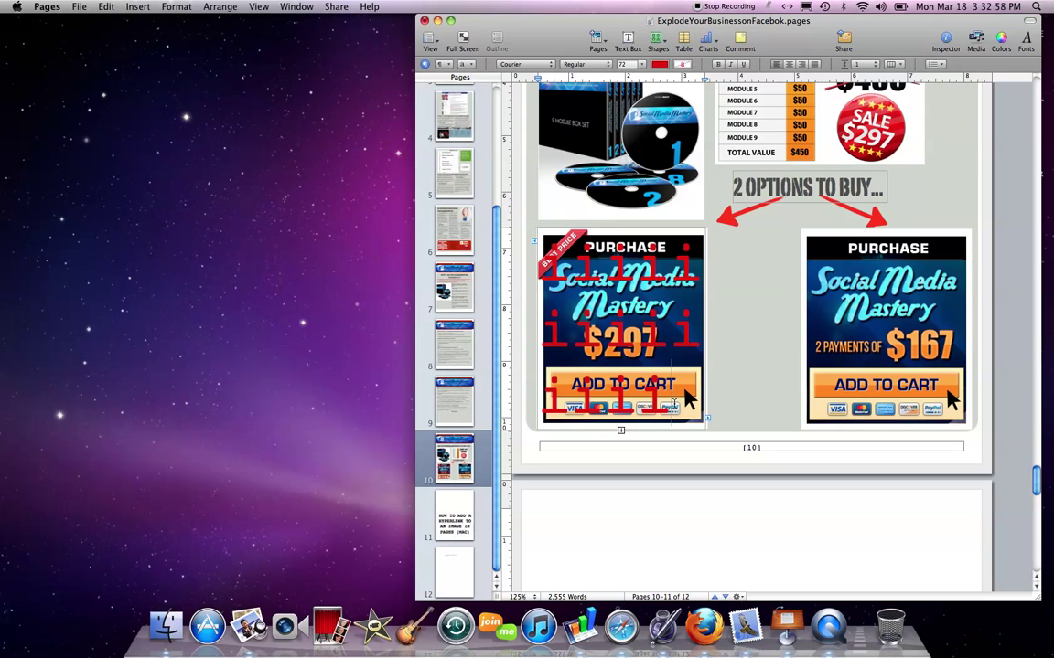
{"action": "left_click_drag", "start_coordinate": [672, 403], "coordinate": [549, 267]}
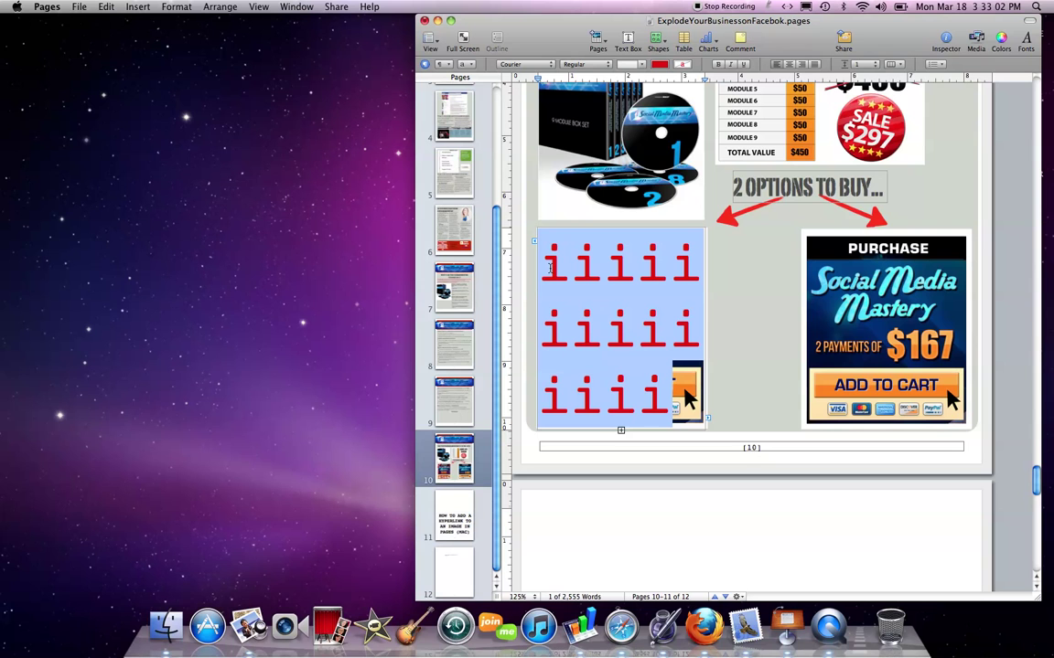
{"action": "left_click", "coordinate": [944, 39]}
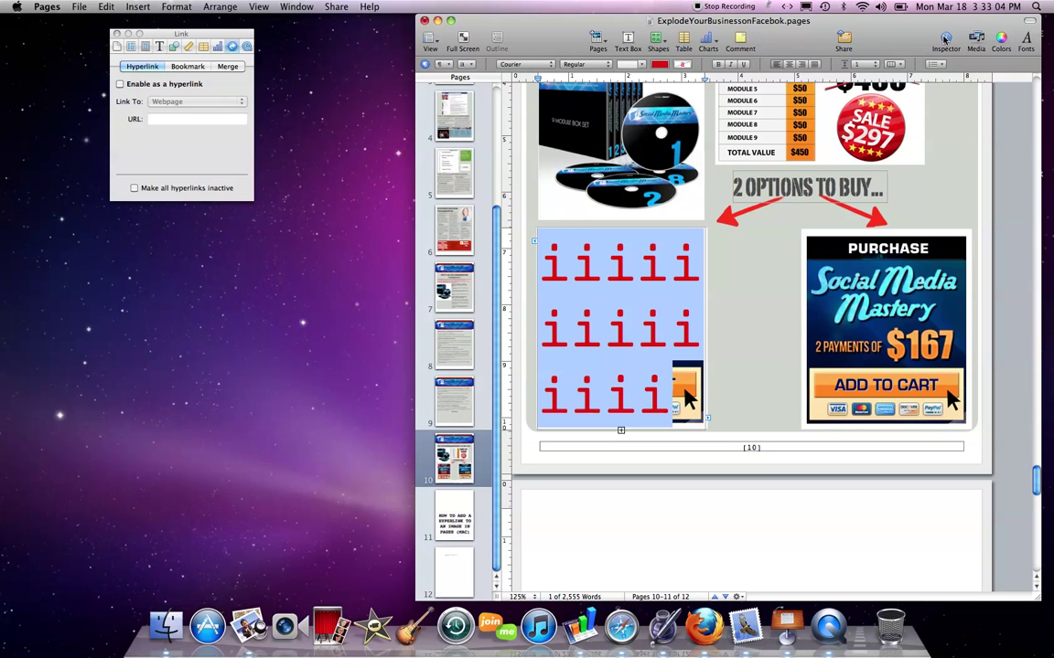
Copy the whole thank-you page web address from the text box on page 12
{"action": "left_click_drag", "start_coordinate": [1036, 480], "coordinate": [1036, 541]}
{"action": "left_click", "coordinate": [683, 330]}
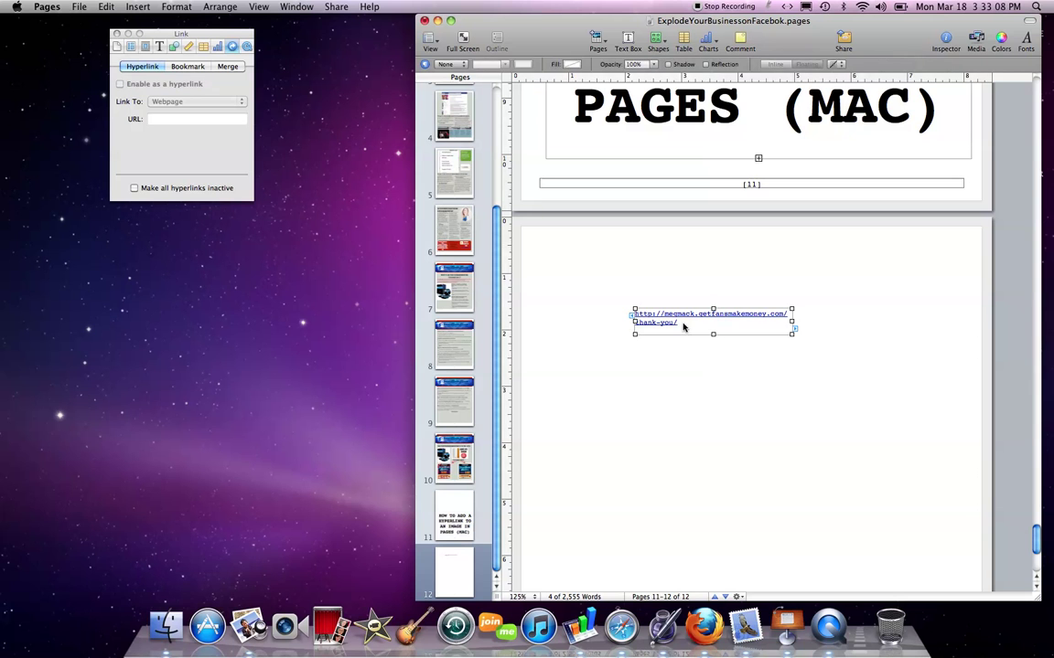
{"action": "left_click", "coordinate": [683, 327]}
{"action": "key", "text": "super+a"}
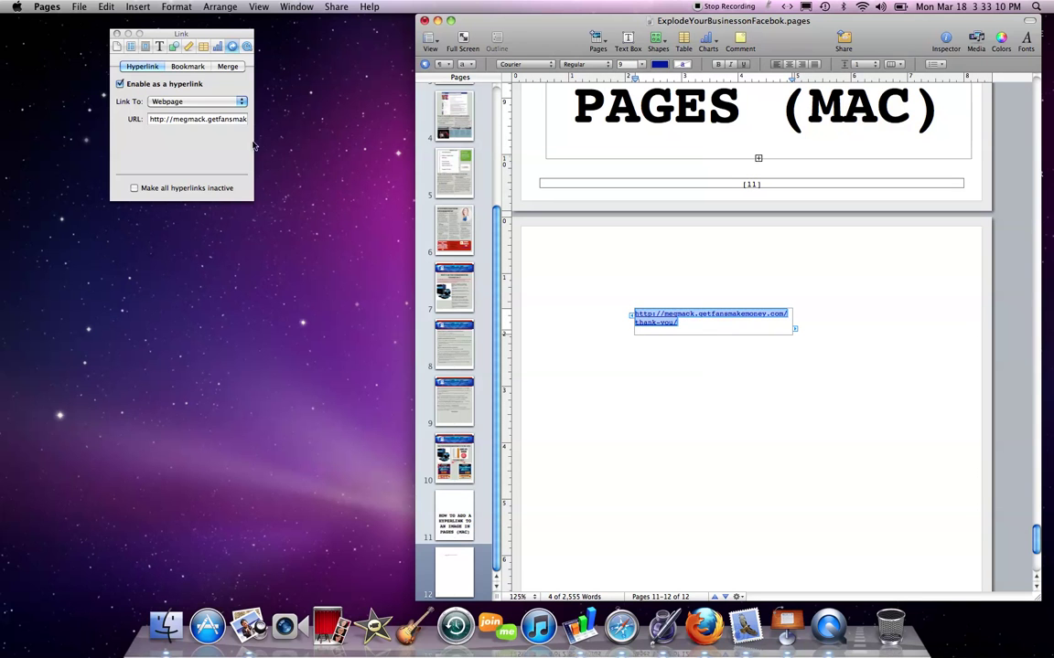
{"action": "left_click", "coordinate": [106, 7]}
{"action": "left_click", "coordinate": [112, 66]}
Enable all the letter i rows over the $297 purchase image on page 10 as a webpage hyperlink
{"action": "left_click_drag", "start_coordinate": [1036, 535], "coordinate": [1034, 479]}
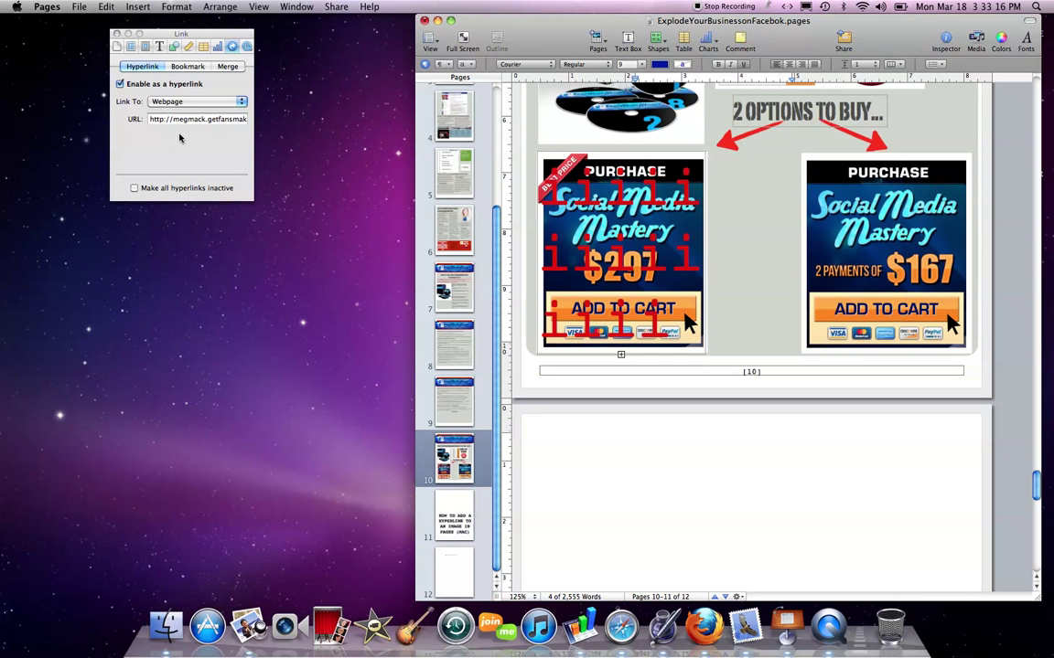
{"action": "left_click", "coordinate": [153, 119]}
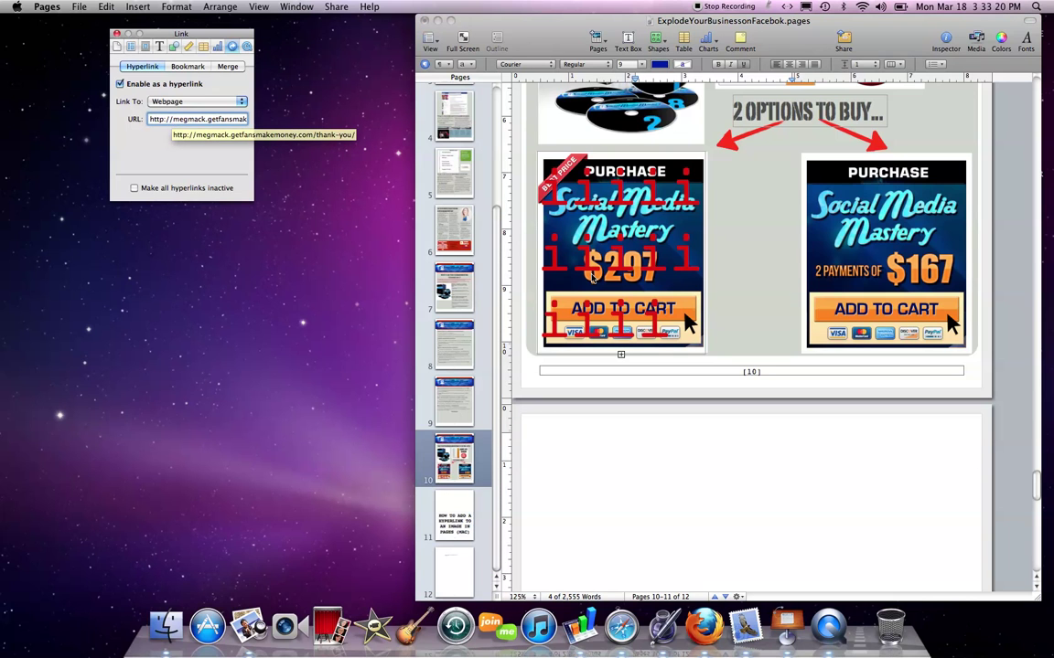
{"action": "left_click", "coordinate": [563, 259]}
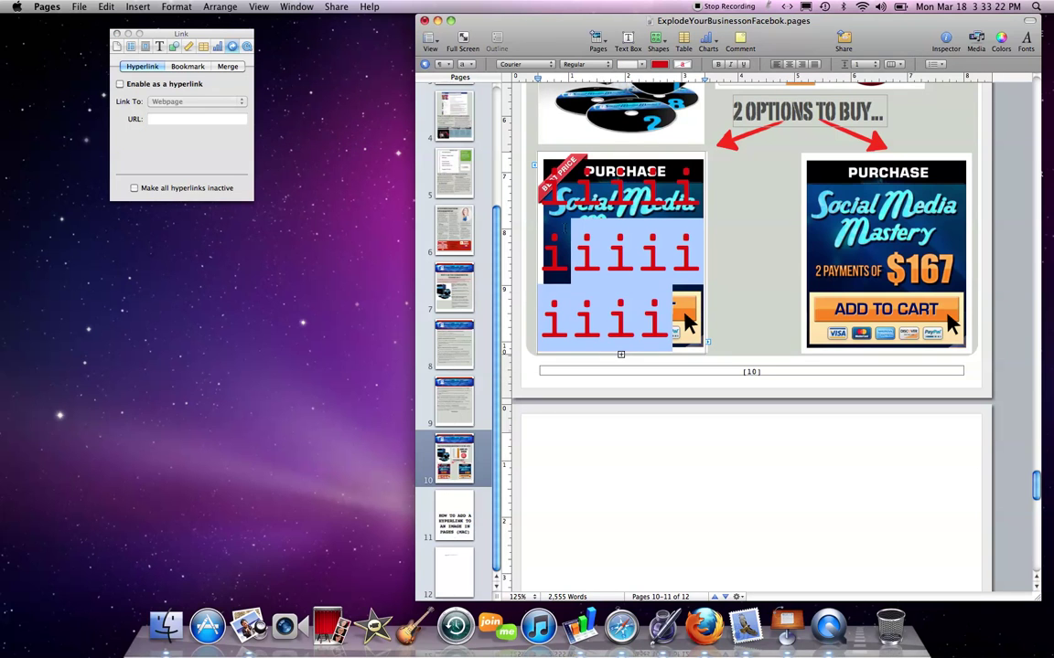
{"action": "double_click", "coordinate": [686, 320]}
{"action": "left_click", "coordinate": [120, 83]}
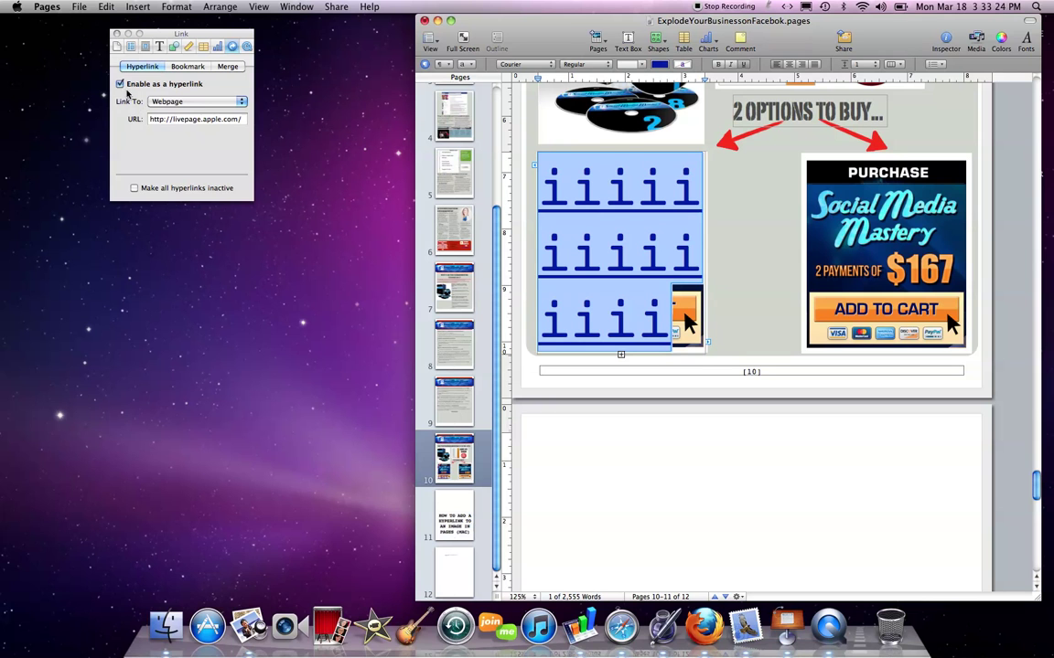
Replace the hyperlink's default URL with the copied thank-you page address and deselect the text box
{"action": "left_click", "coordinate": [156, 120]}
{"action": "left_click_drag", "start_coordinate": [152, 119], "coordinate": [311, 135]}
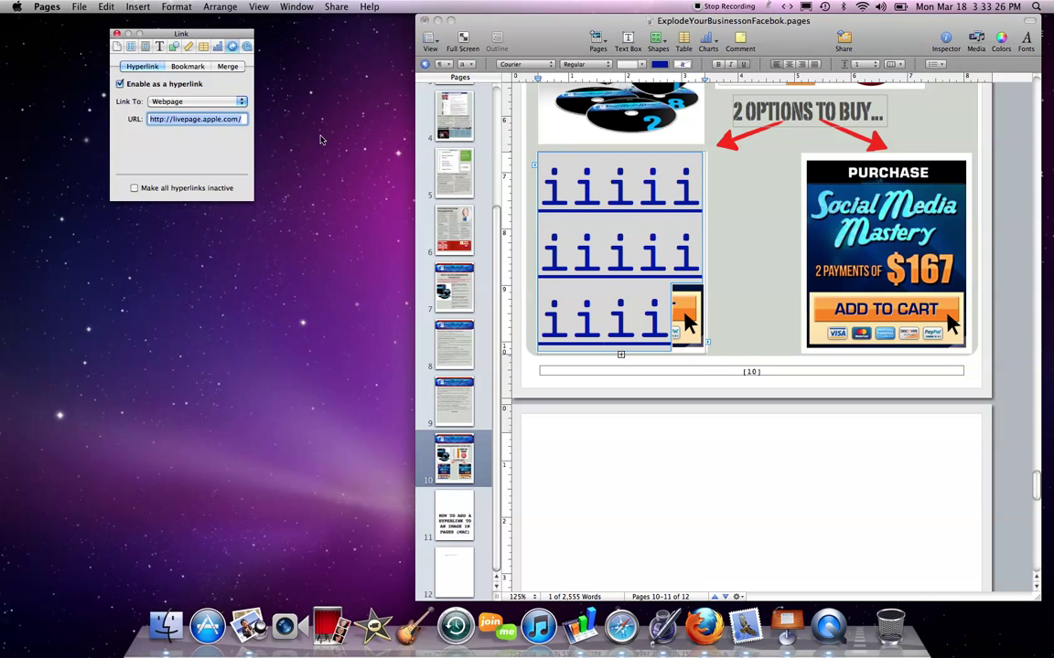
{"action": "left_click", "coordinate": [106, 6]}
{"action": "left_click", "coordinate": [115, 77]}
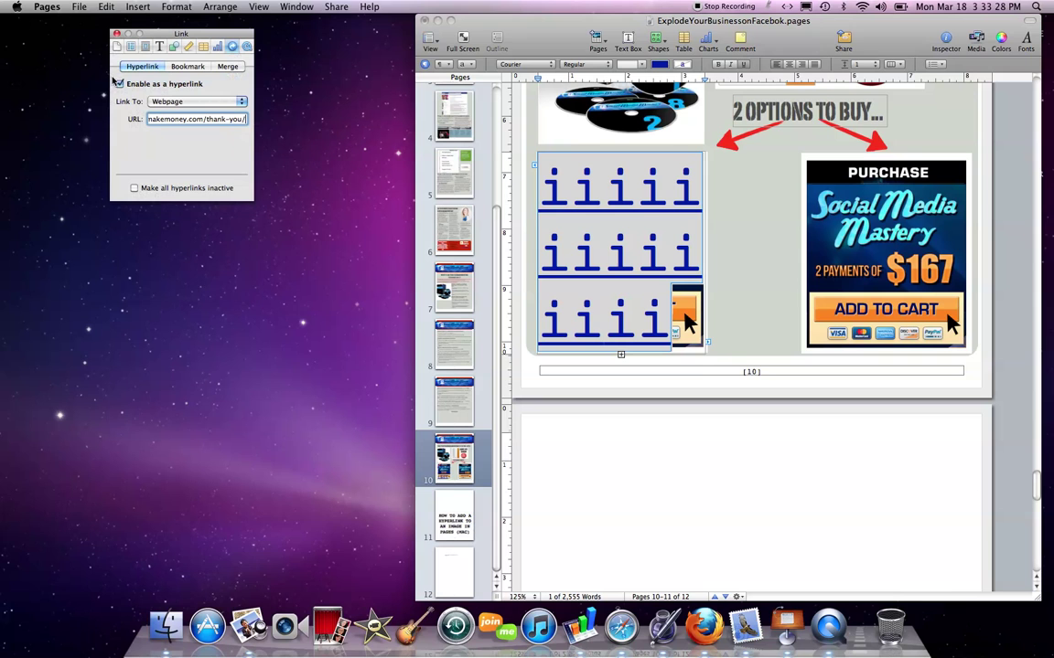
{"action": "left_click", "coordinate": [152, 119]}
{"action": "key", "text": "Left"}
{"action": "key", "text": "Left"}
{"action": "key", "text": "Left"}
{"action": "key", "text": "Left"}
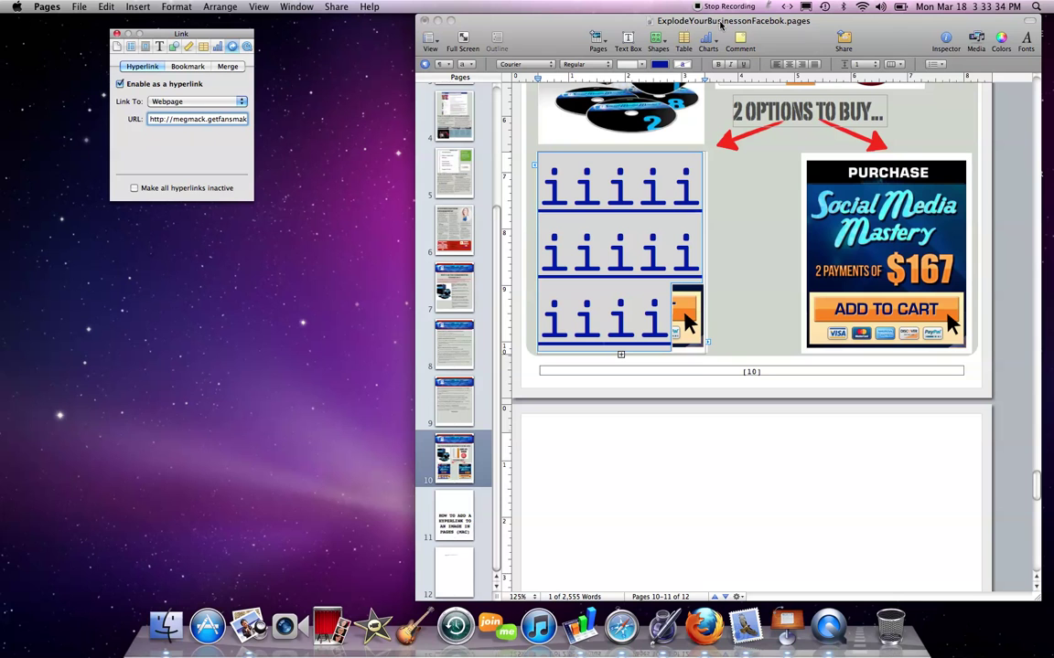
{"action": "left_click", "coordinate": [740, 267]}
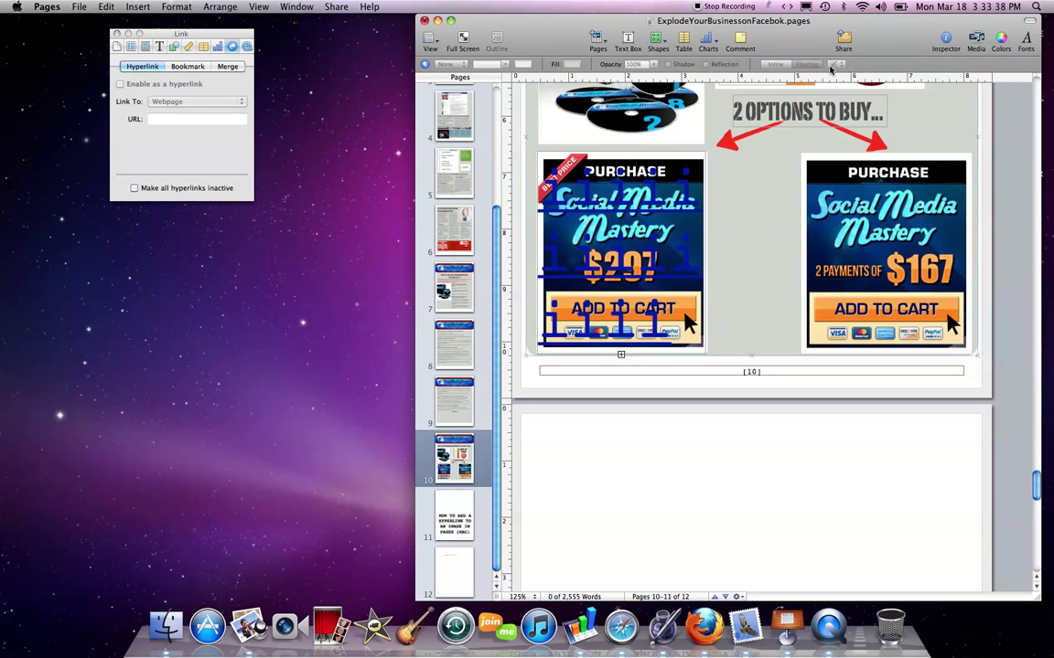
Test the hyperlink on the letters over the $297 image, close the browser window and return to the document
{"action": "left_click", "coordinate": [677, 229]}
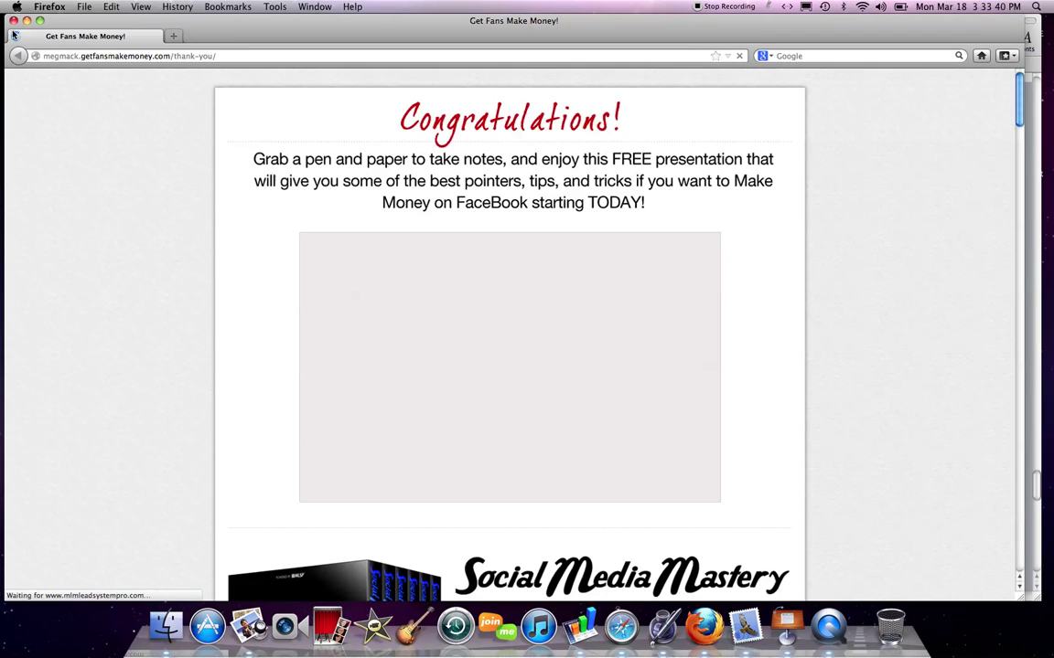
{"action": "left_click", "coordinate": [14, 21]}
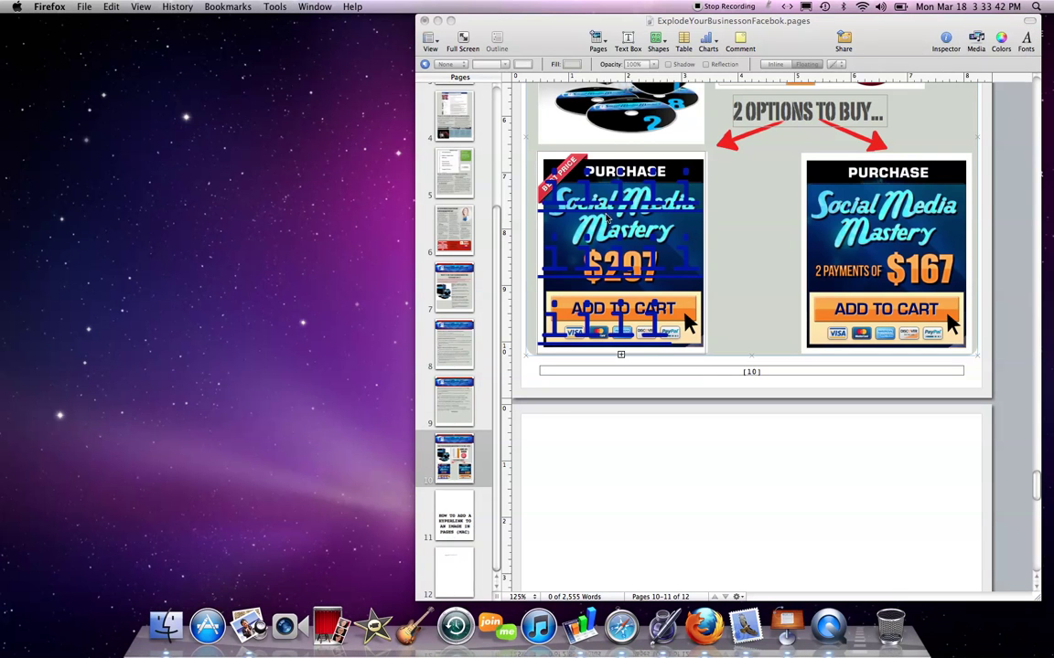
{"action": "left_click", "coordinate": [695, 355]}
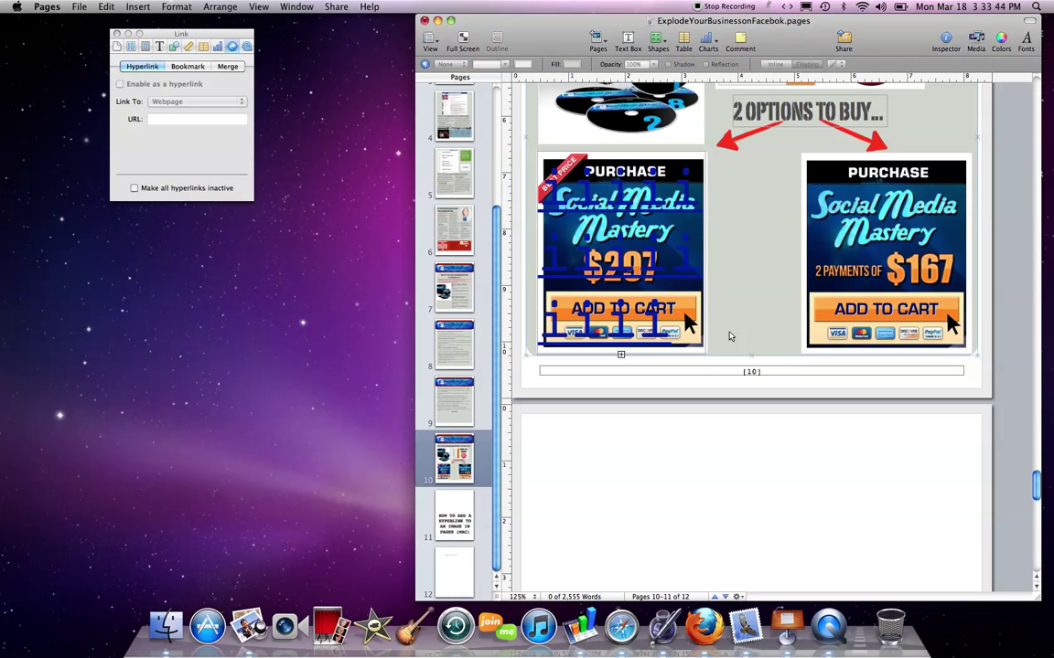
Set the opacity of the linked text box over the $297 image to 0% and deselect it
{"action": "left_click", "coordinate": [686, 345]}
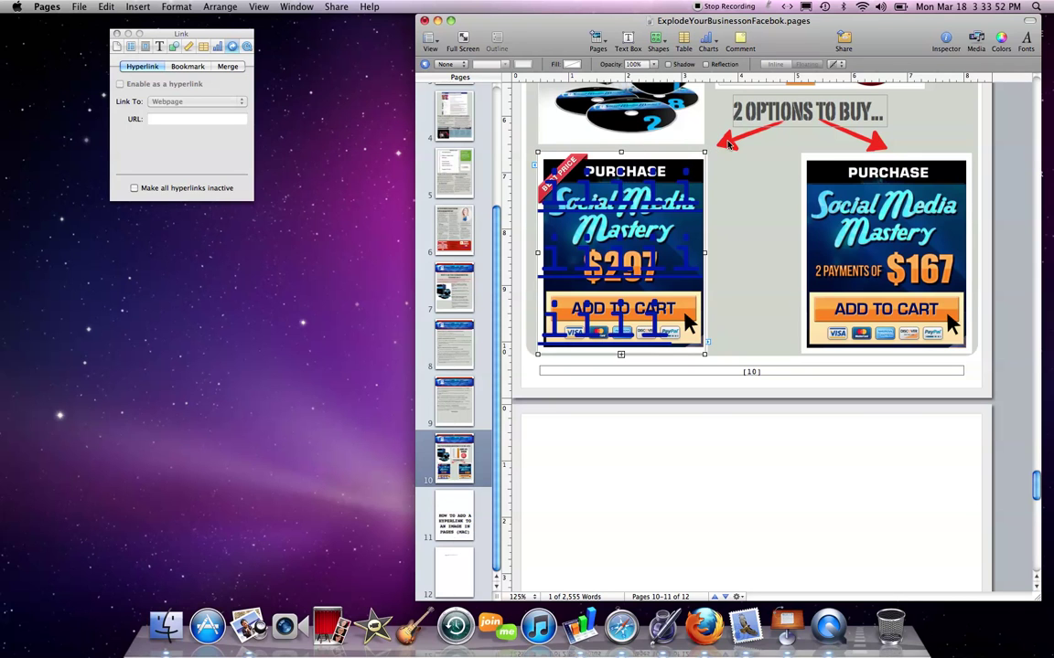
{"action": "left_click", "coordinate": [840, 64]}
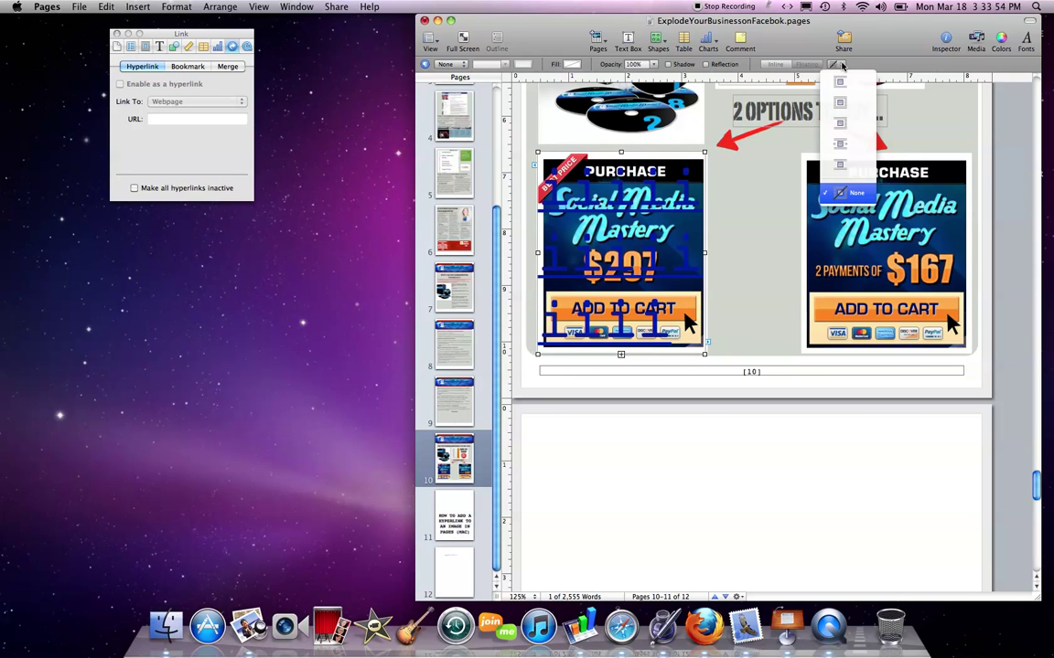
{"action": "left_click", "coordinate": [847, 194]}
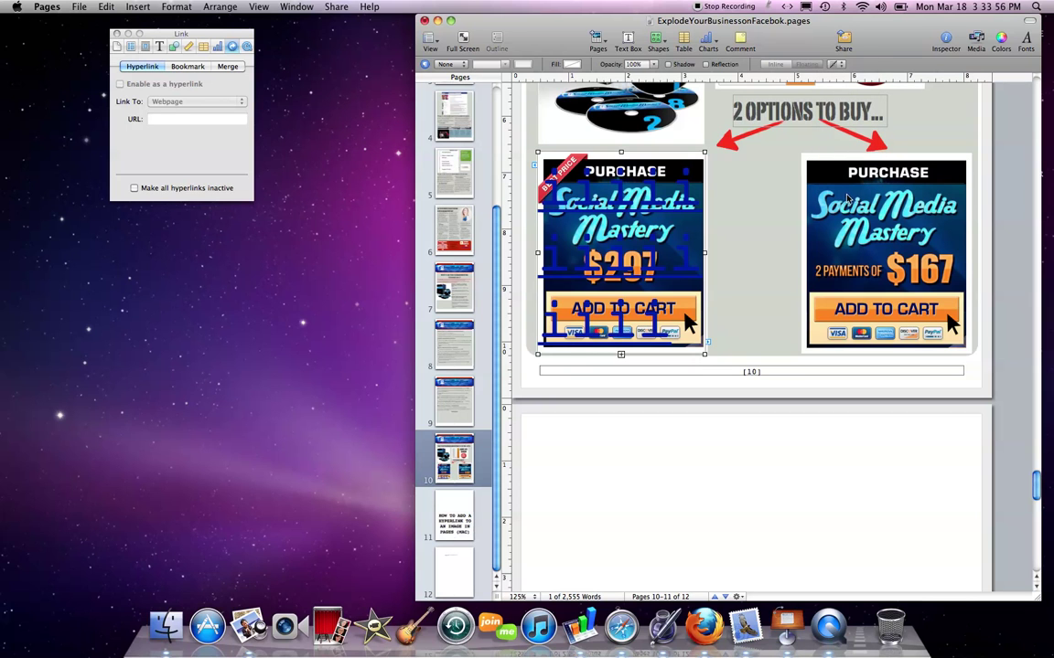
{"action": "left_click", "coordinate": [655, 66]}
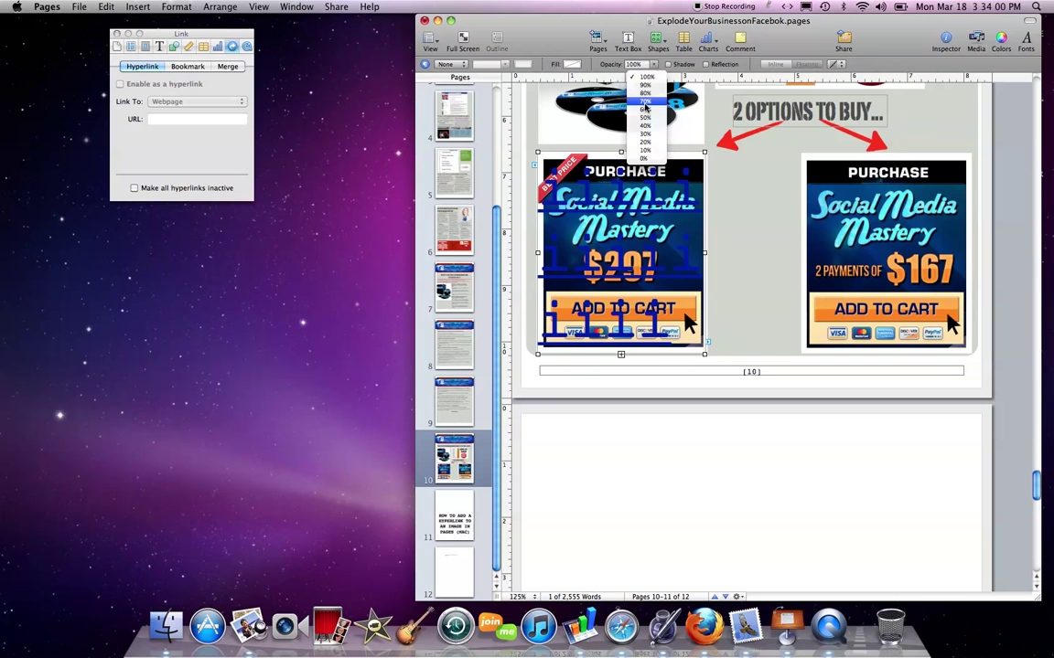
{"action": "left_click", "coordinate": [647, 159]}
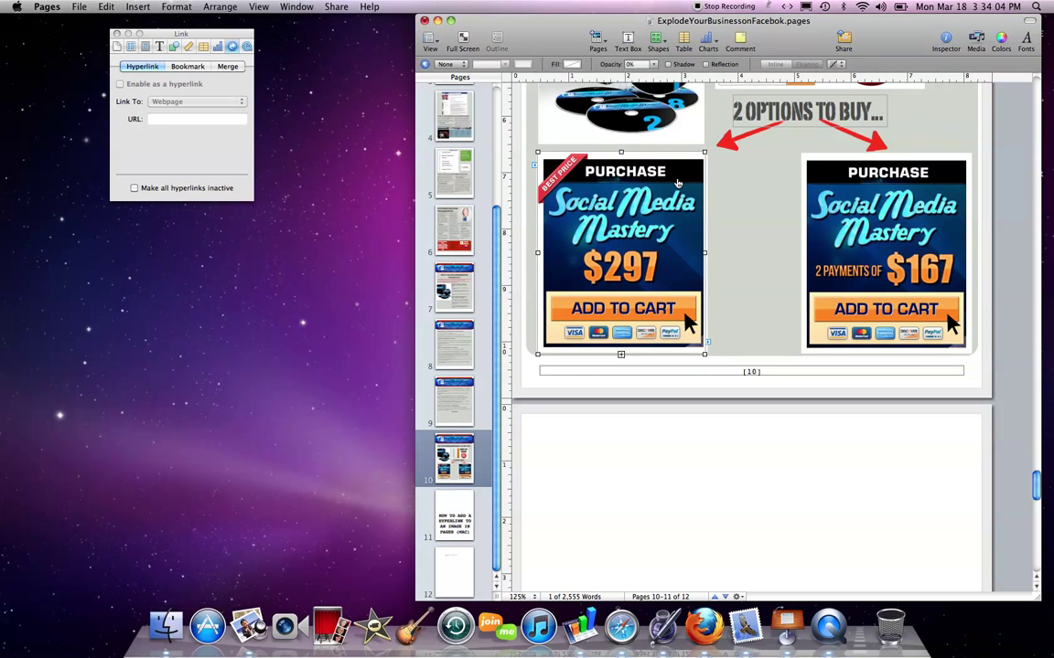
{"action": "left_click", "coordinate": [719, 471]}
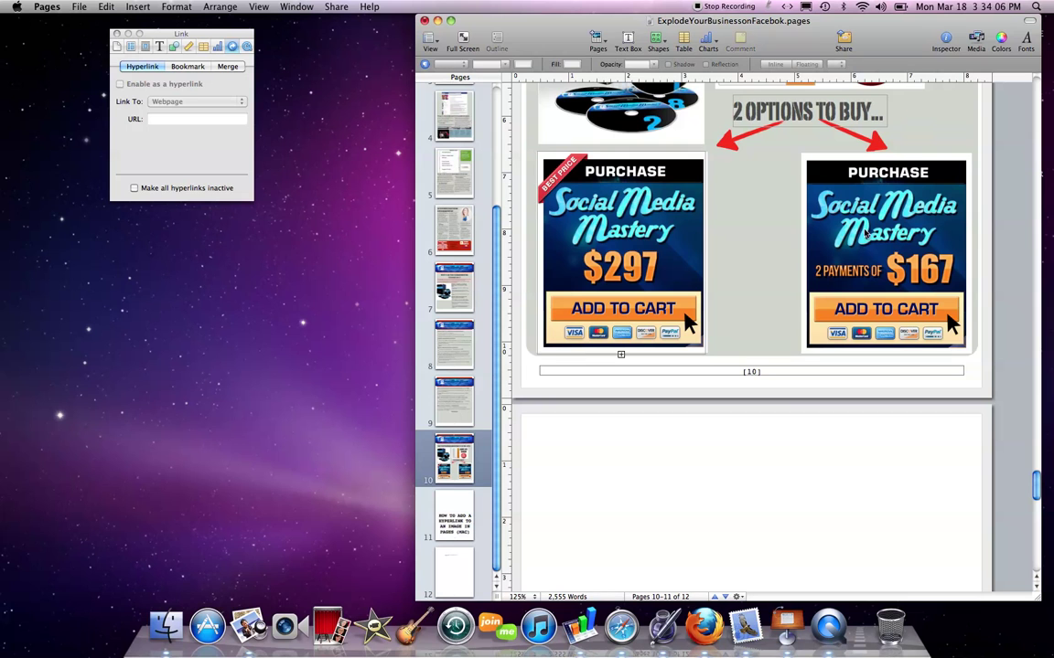
Test the transparent hyperlink over the $297 image twice, closing the browser window and returning to the document each time
{"action": "left_click", "coordinate": [865, 234]}
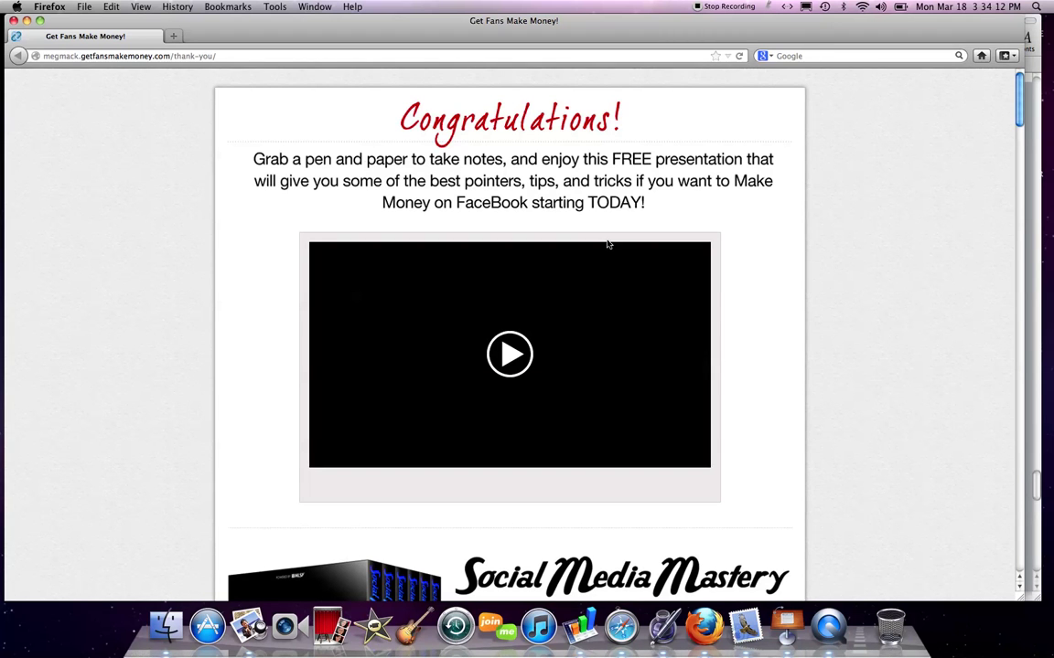
{"action": "left_click", "coordinate": [14, 21]}
{"action": "left_click", "coordinate": [596, 436]}
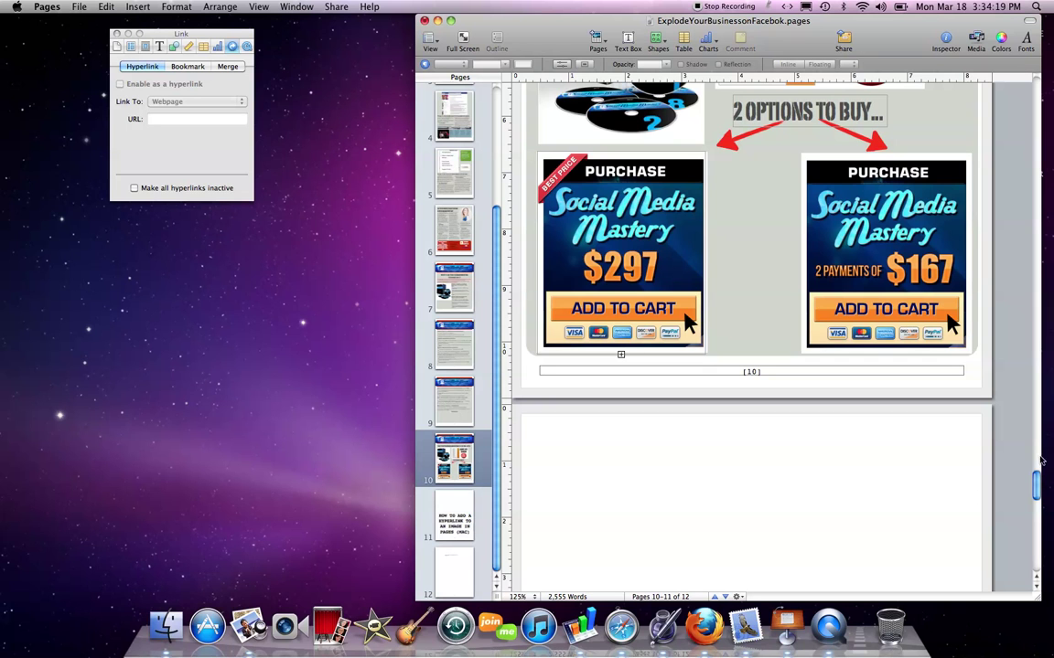
{"action": "left_click", "coordinate": [607, 256]}
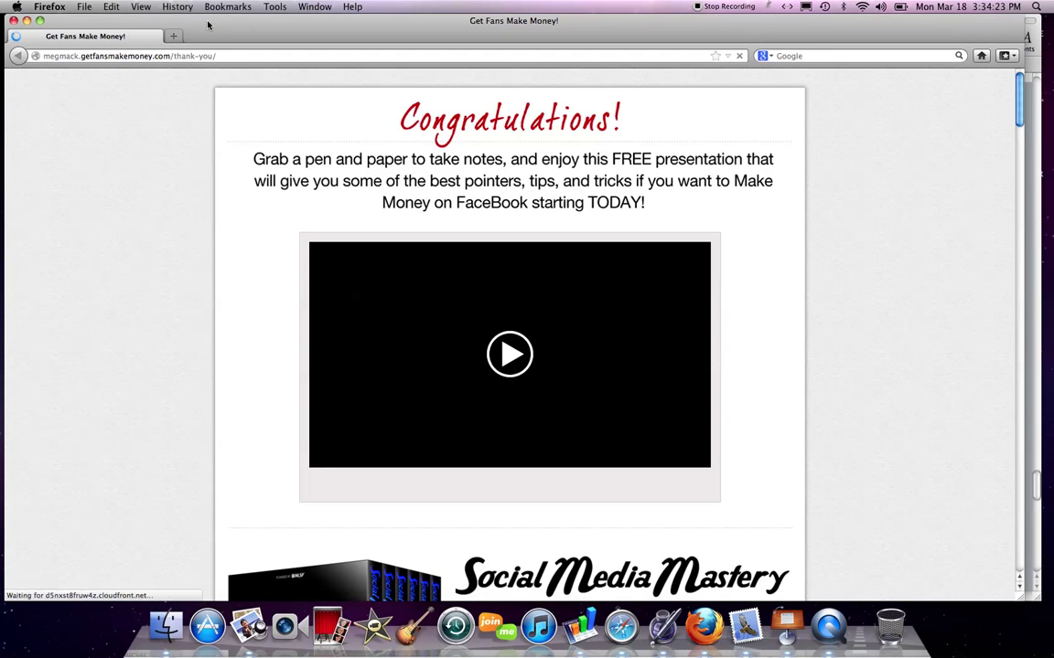
{"action": "left_click", "coordinate": [13, 20]}
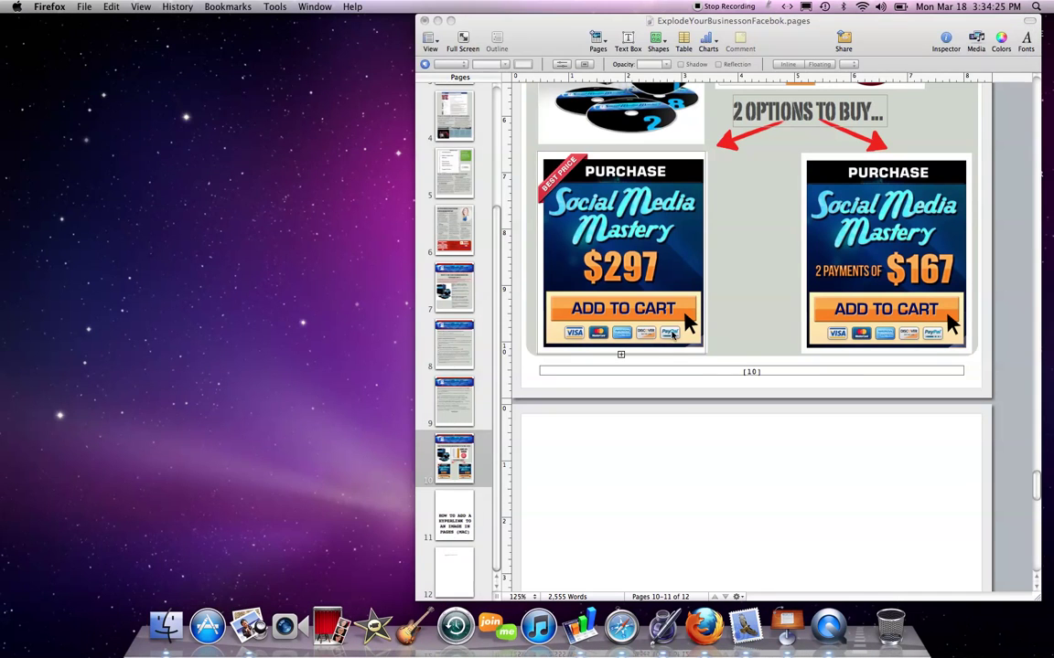
{"action": "left_click", "coordinate": [684, 458]}
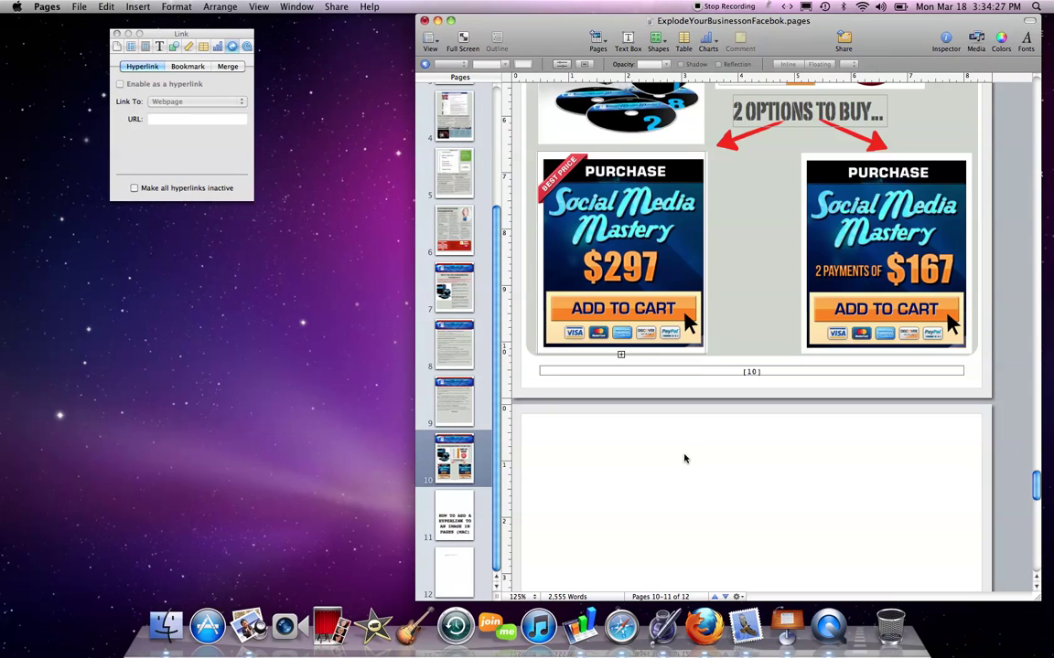